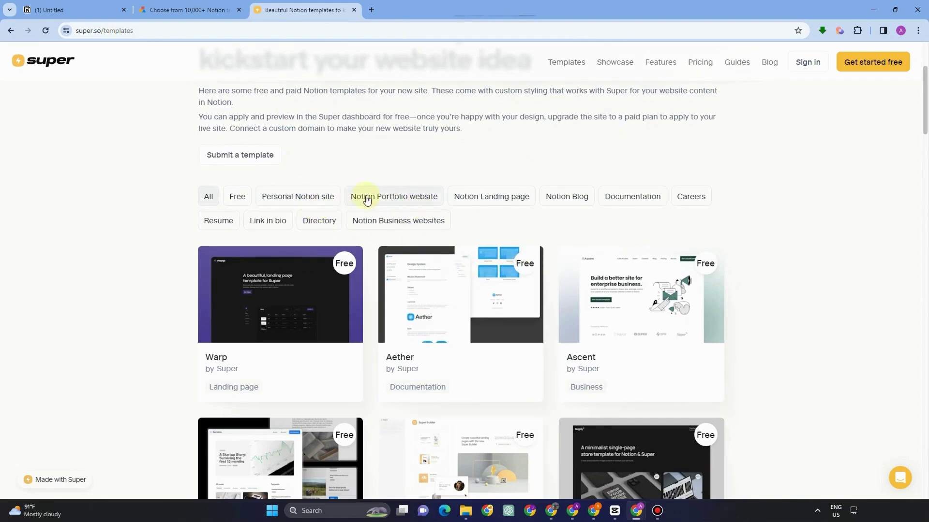
Find the Botanical template in Super's gallery and open its live preview.
scroll(498, 286, down, 3)
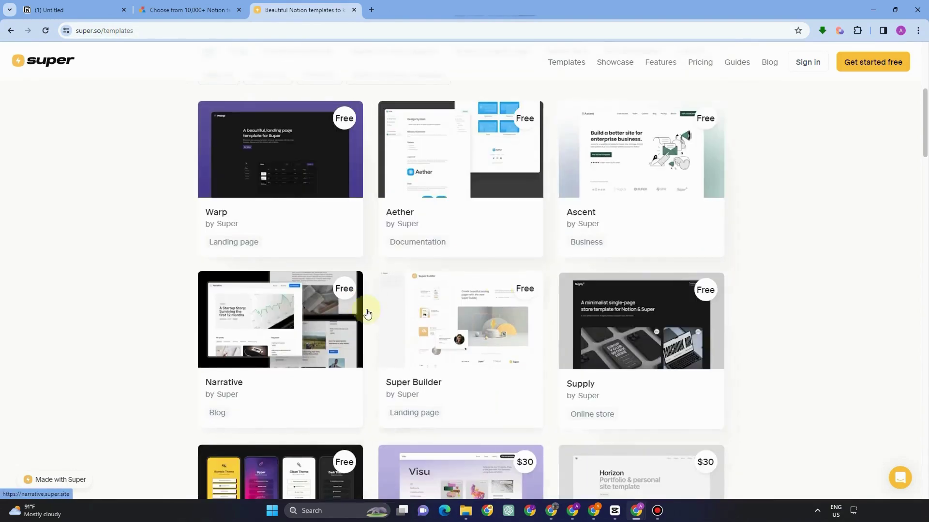
scroll(368, 310, down, 7)
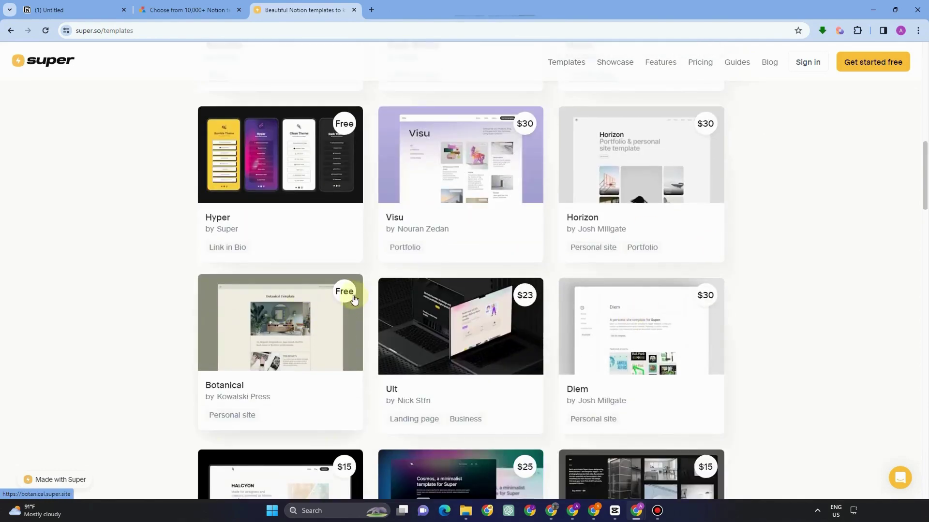
click(305, 332)
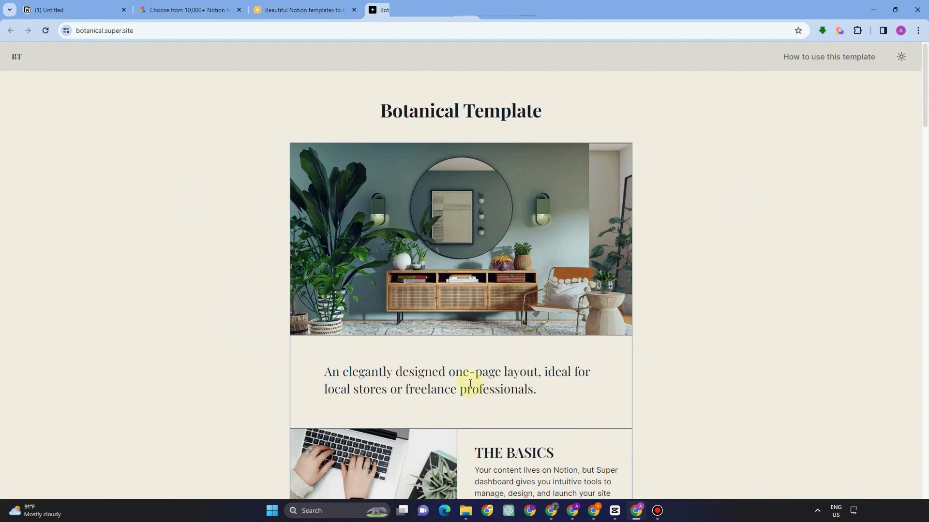
Scroll the Botanical site, view its how-to-use page, then open the Split template's live site.
scroll(472, 384, down, 10)
scroll(471, 386, down, 2)
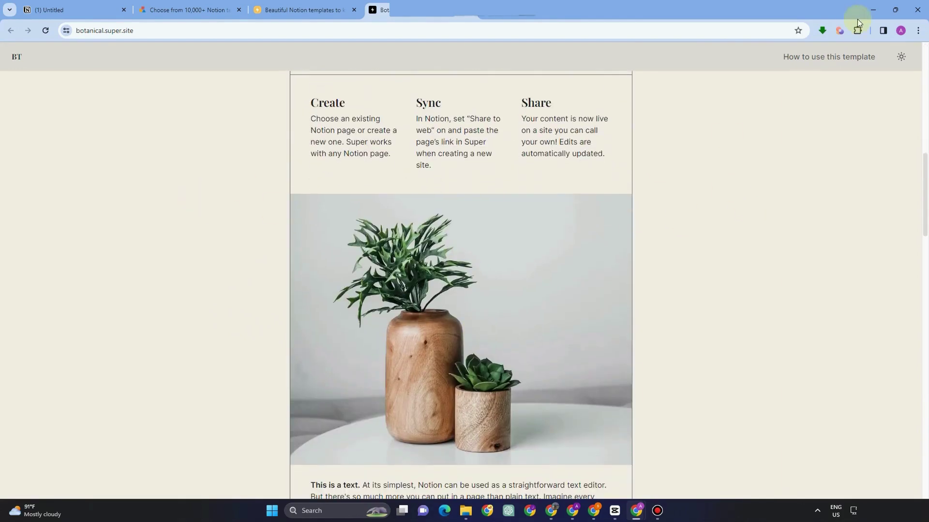
click(818, 58)
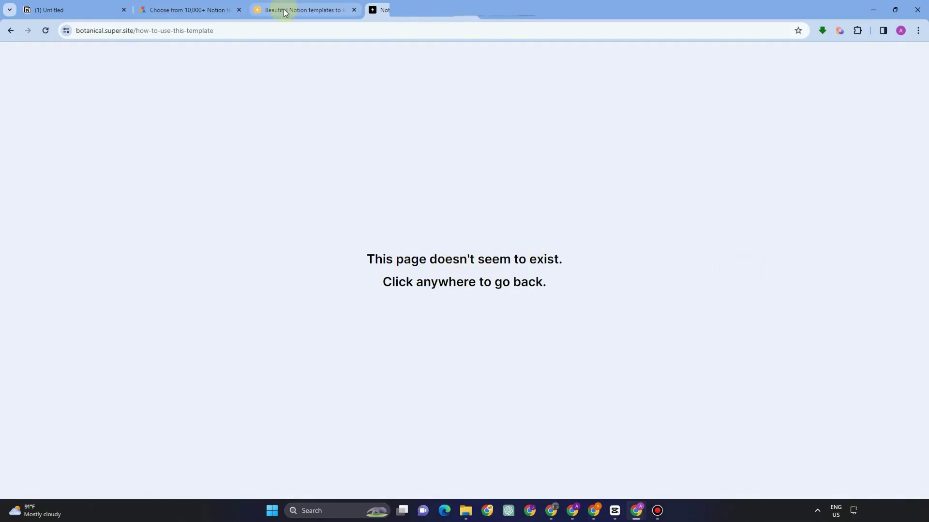
click(427, 103)
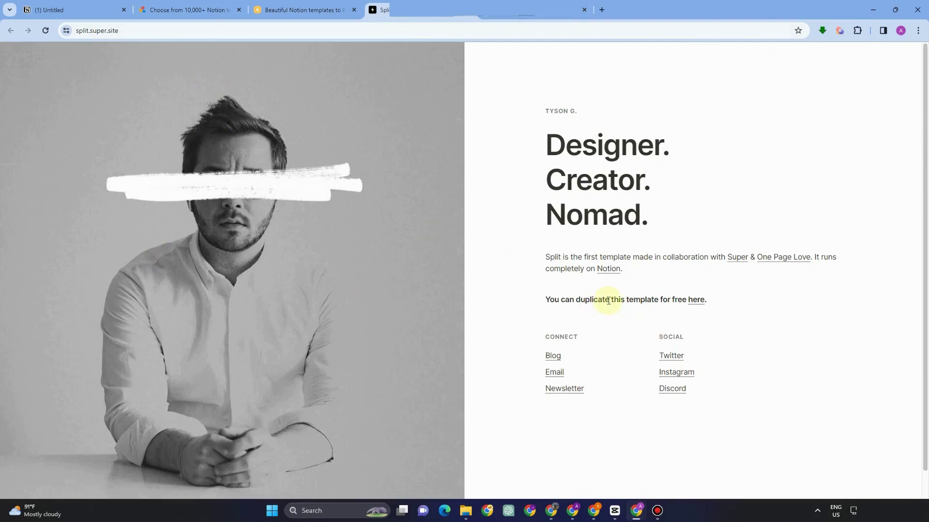
Open the Split template's how-to-use instructions and its Notion page, then scroll through it.
click(694, 301)
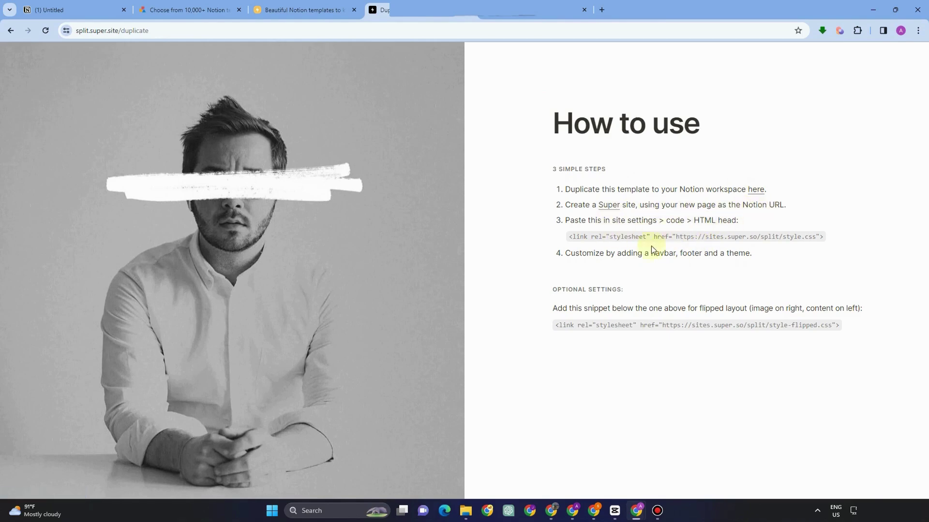
click(752, 191)
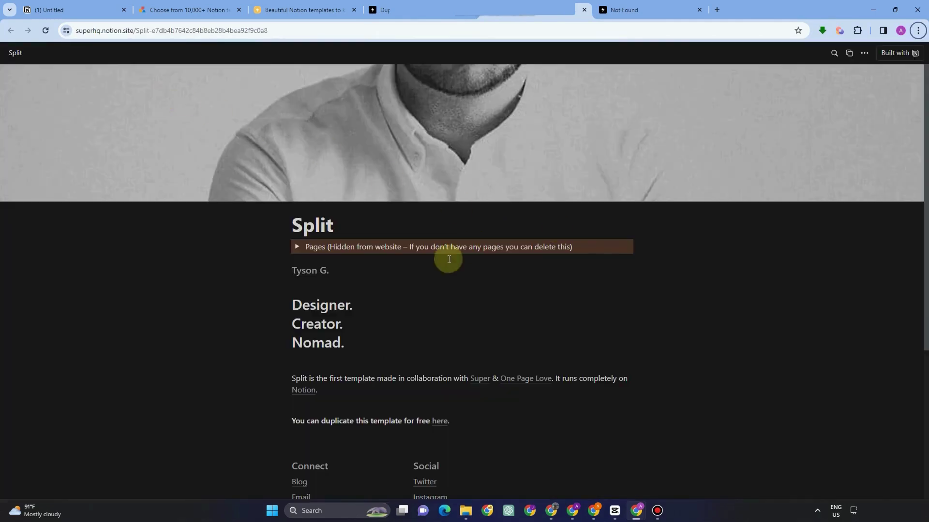
scroll(470, 308, down, 4)
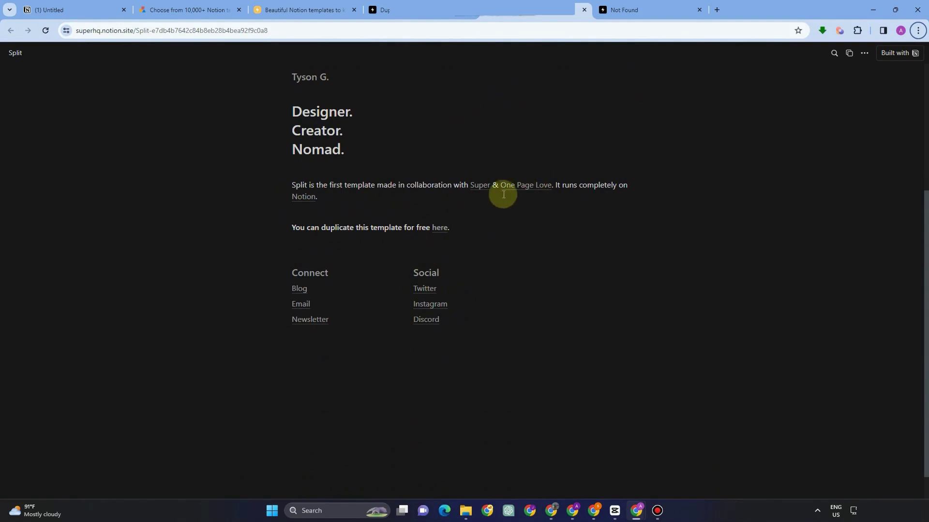
scroll(492, 190, up, 5)
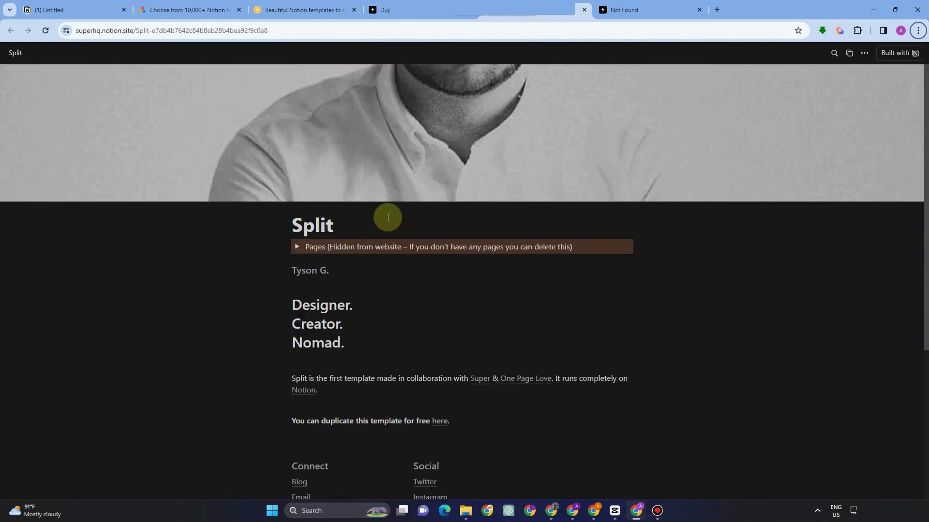
scroll(388, 217, down, 3)
scroll(388, 217, up, 3)
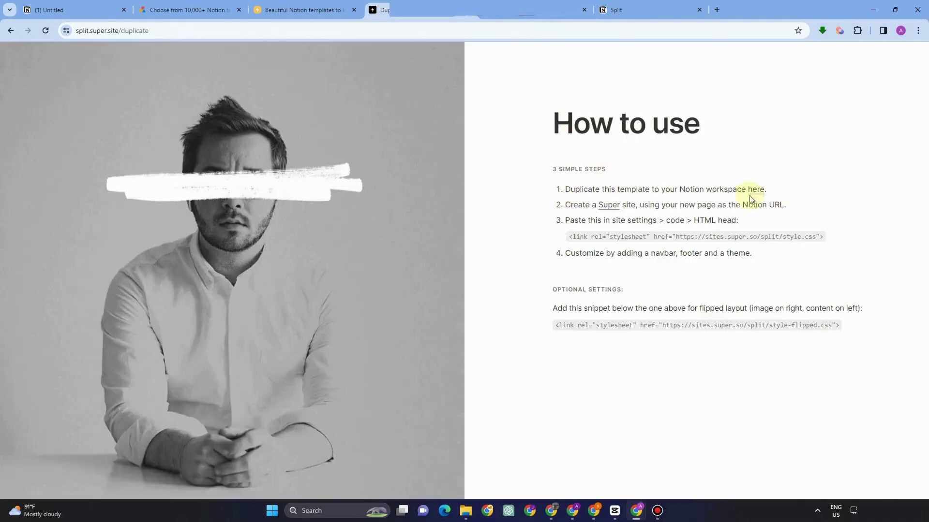
Move between the open tabs back to Super's site setup screen.
click(482, 15)
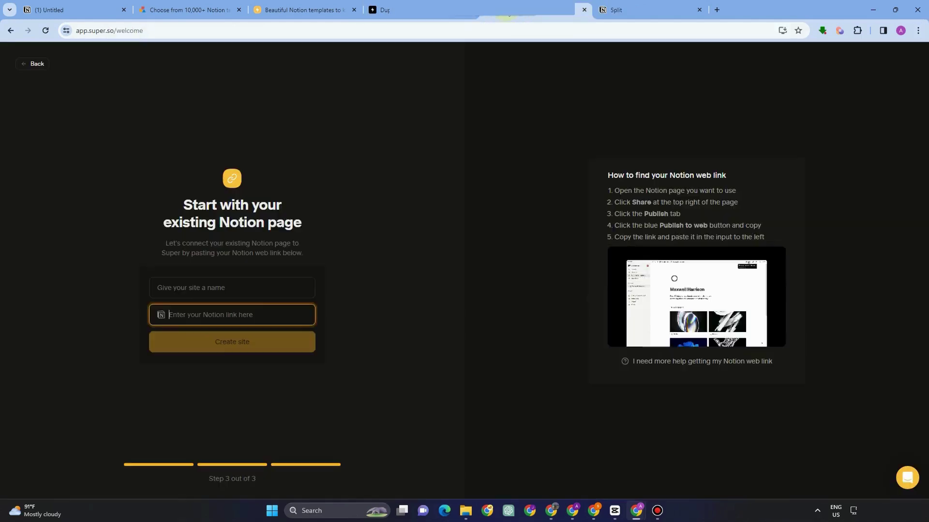
click(311, 10)
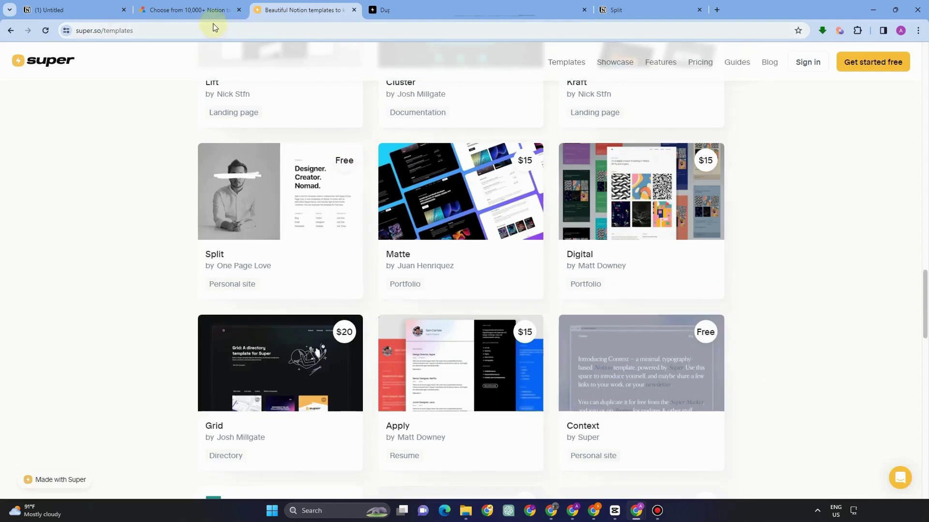
key(ctrl+1)
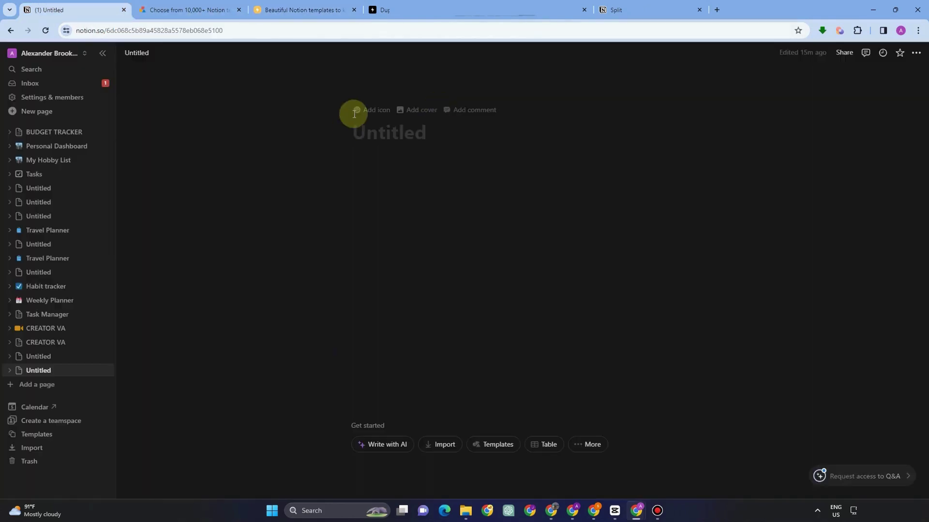
click(415, 17)
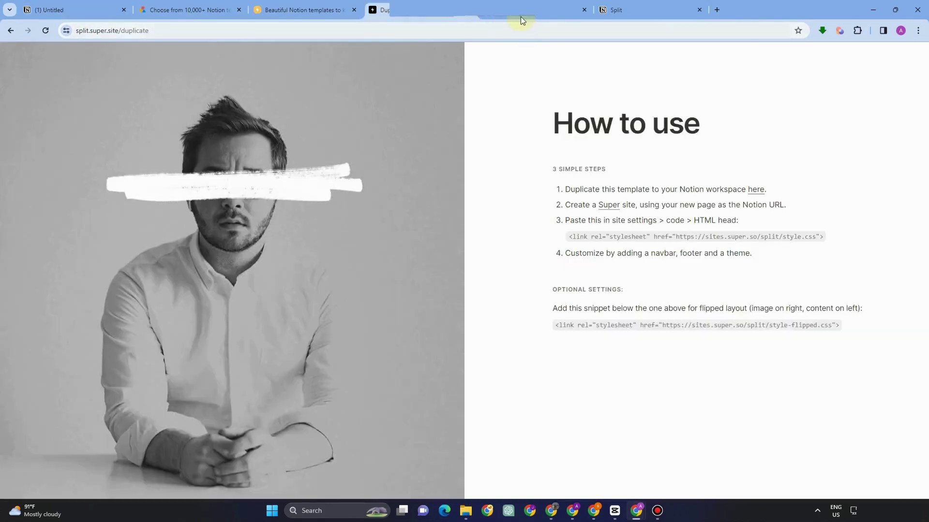
click(522, 16)
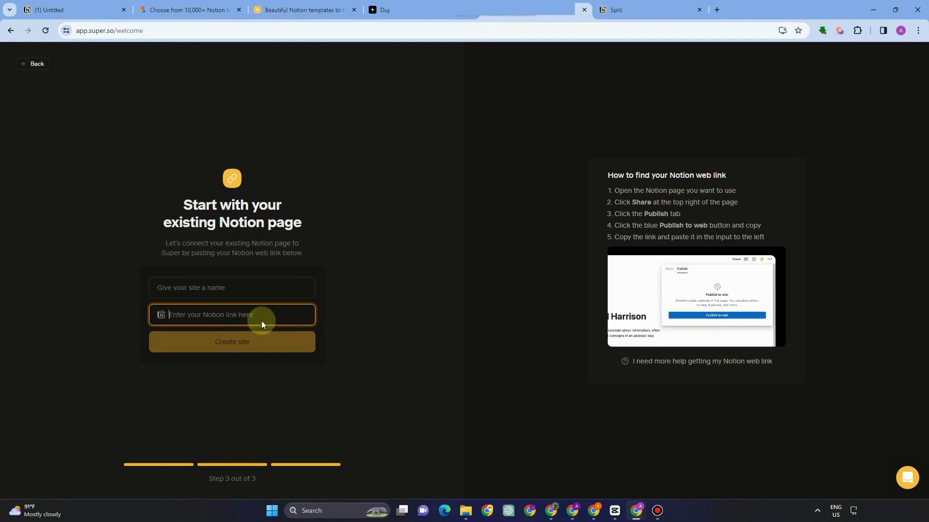
Copy the workspace link from Notion's Settings & members People page.
click(78, 6)
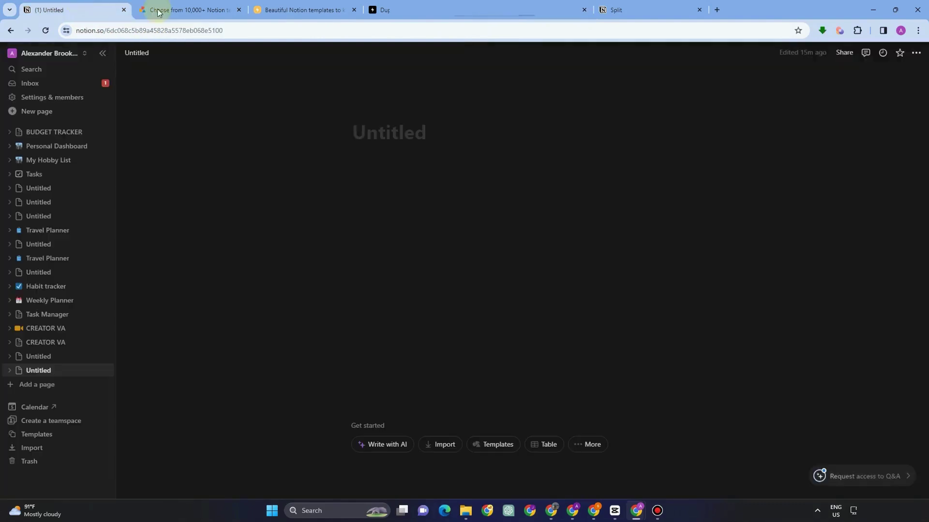
click(36, 97)
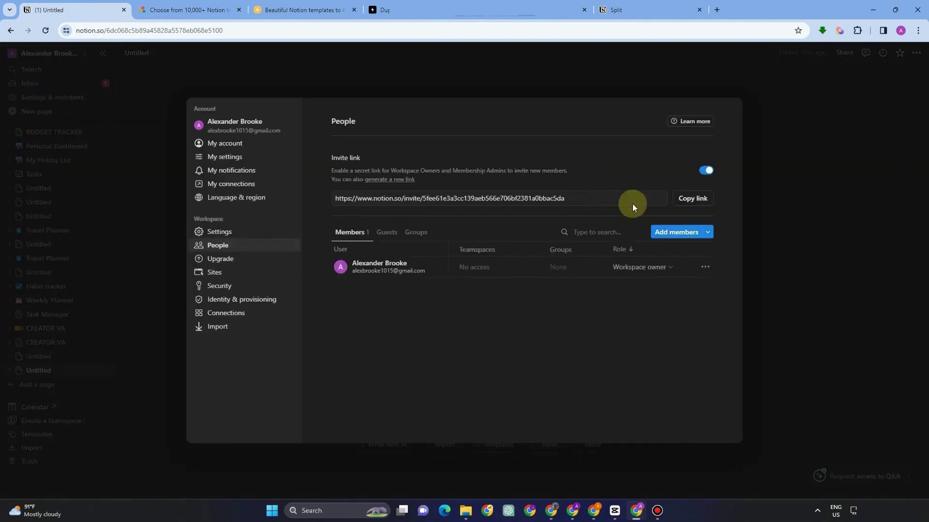
click(688, 204)
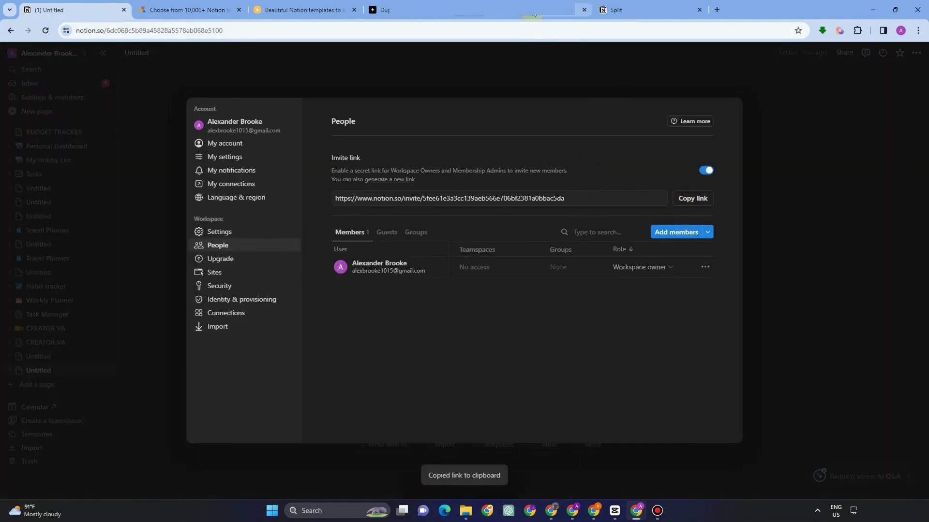
Paste the Notion link into Super, name the site PERSONAL, and create it.
click(534, 13)
key(ctrl+v)
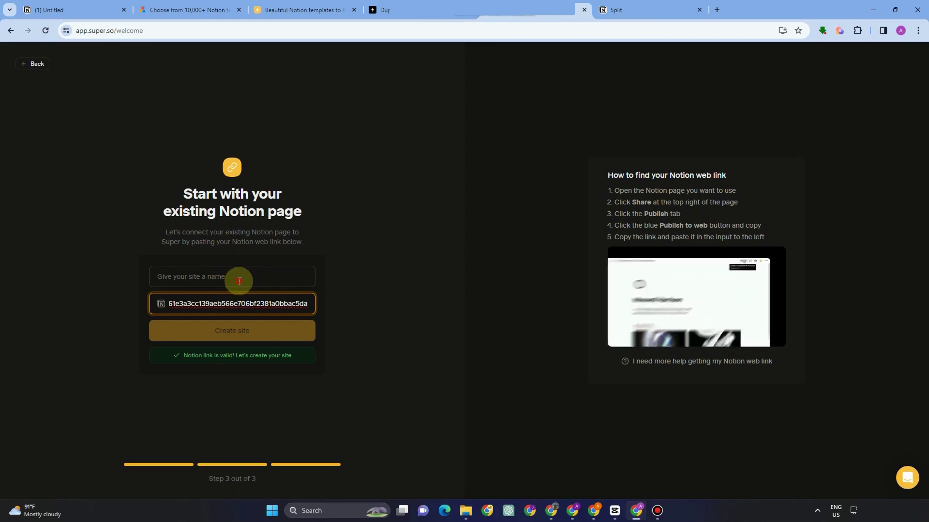
click(239, 281)
text(PER)
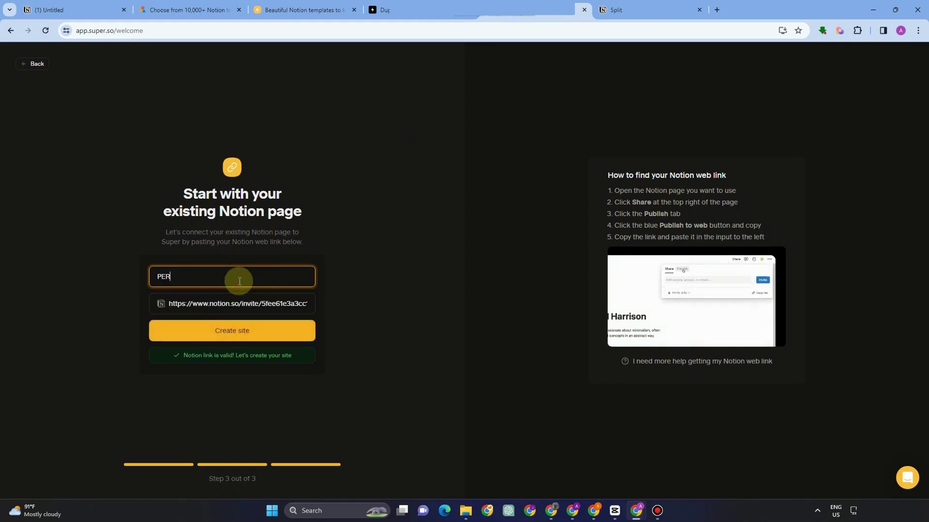
text(SONAL)
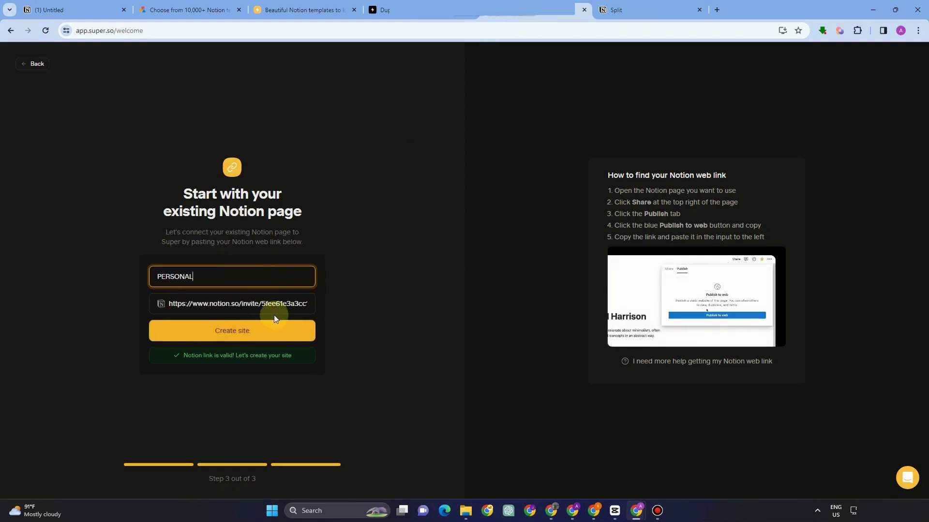
click(272, 328)
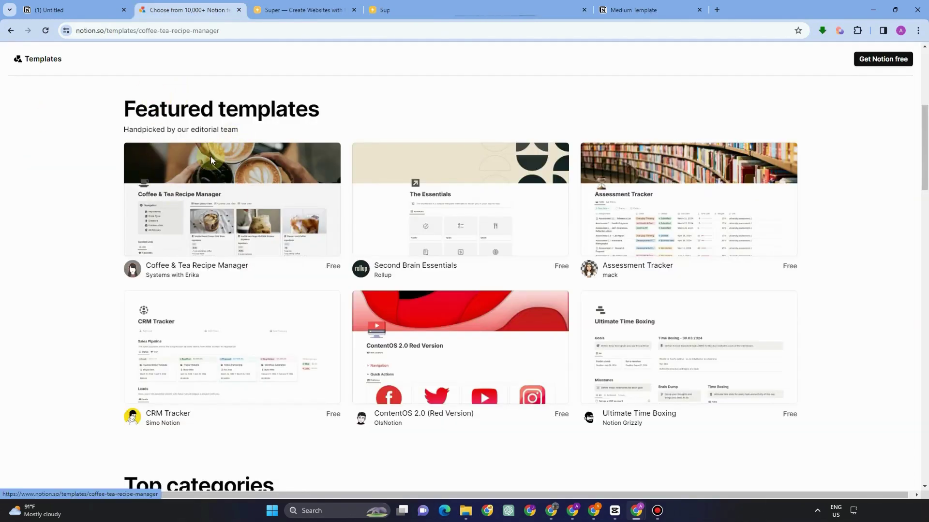
click(210, 156)
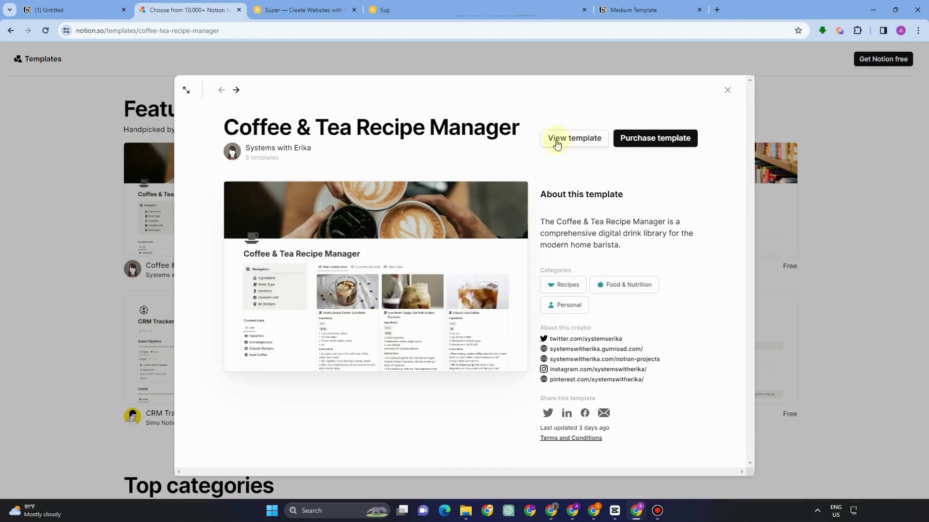
View the Coffee & Tea Recipe Manager purchase page, then return to browsing the gallery.
click(668, 142)
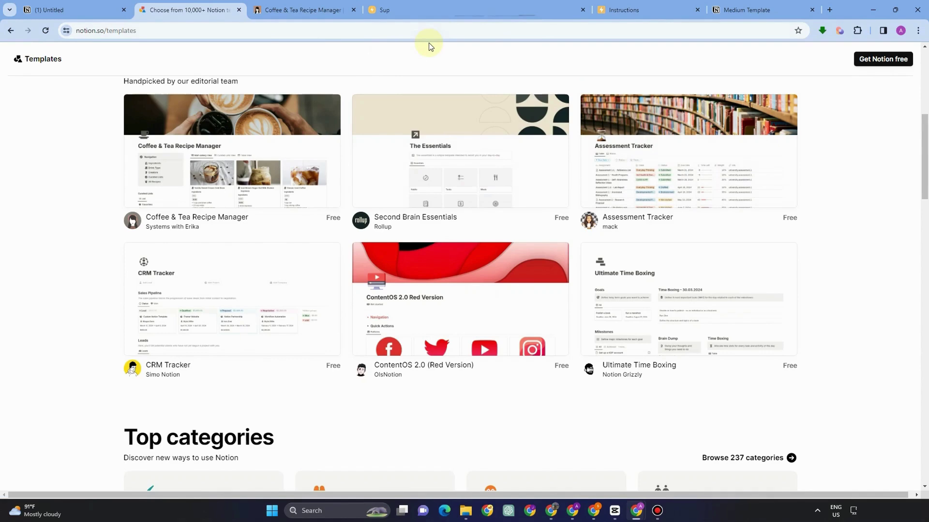
key(alt)
click(454, 99)
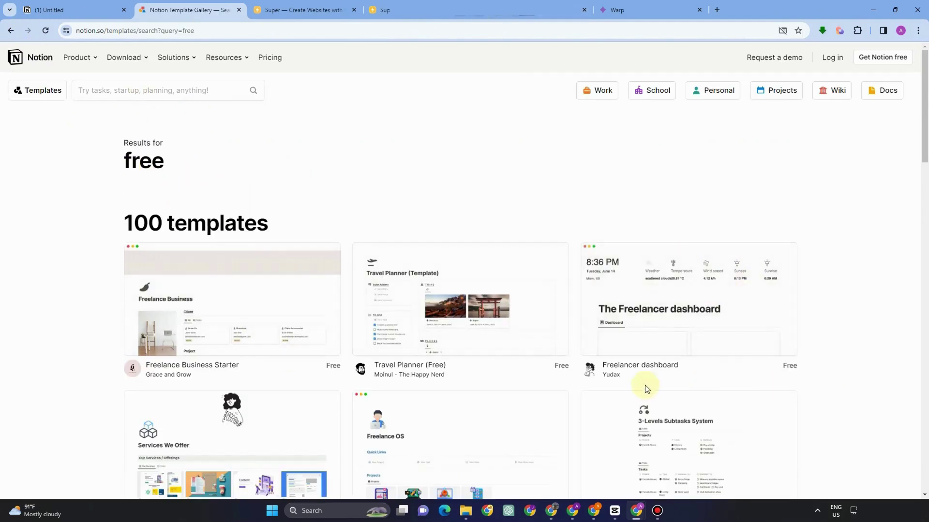
scroll(410, 297, down, 3)
Duplicate the Freelance Business Starter template and switch to the tab holding the copy.
click(310, 182)
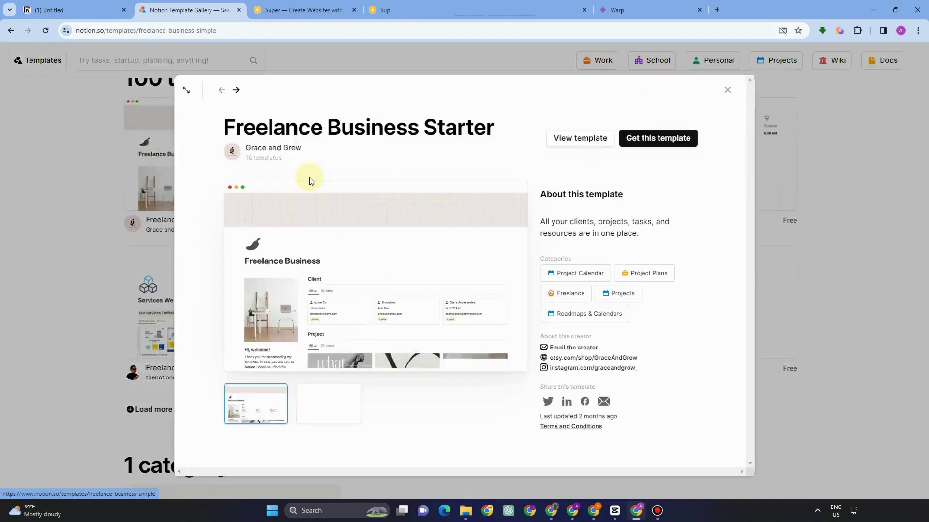
click(654, 141)
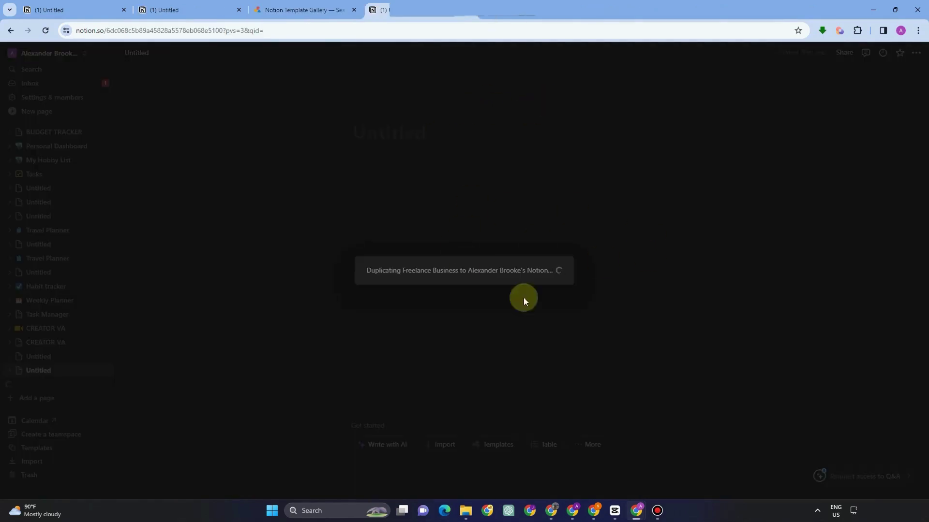
click(304, 7)
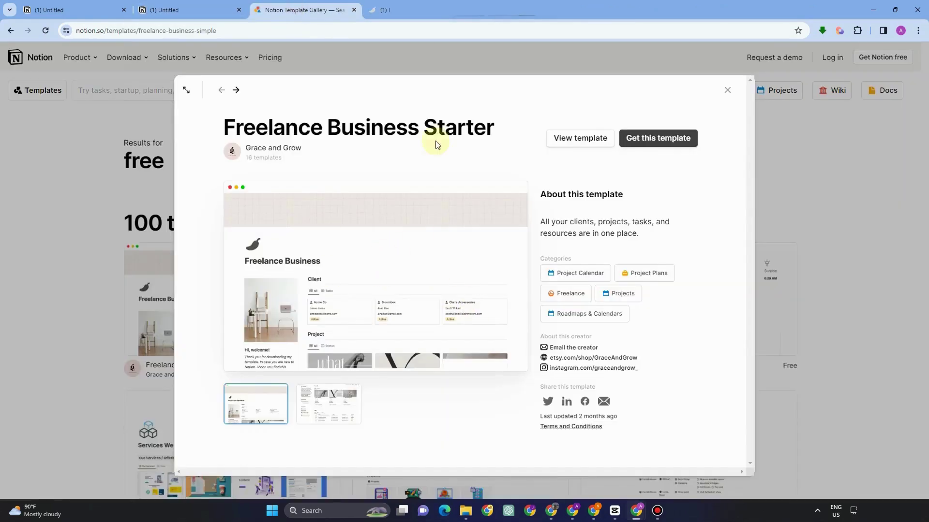
click(426, 9)
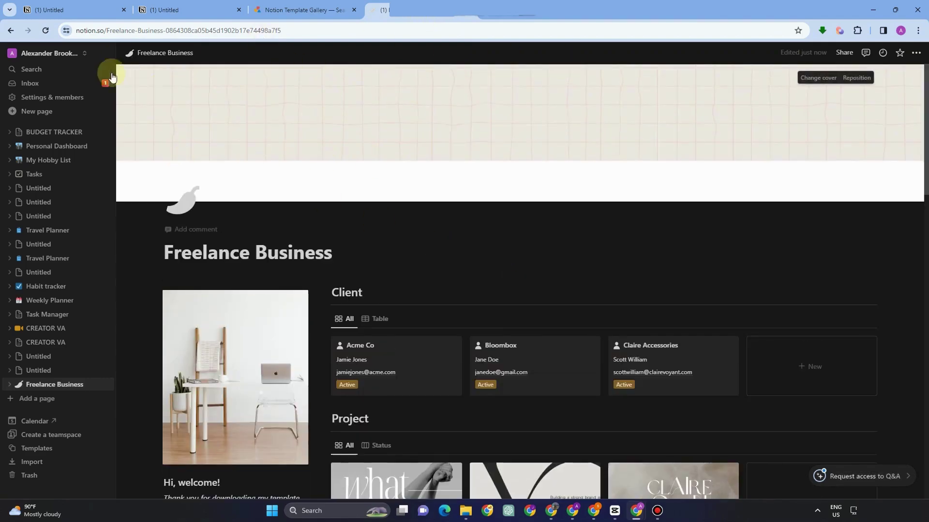
Set the cover to the city office photo found by searching Unsplash for 'business'.
scroll(400, 212, down, 5)
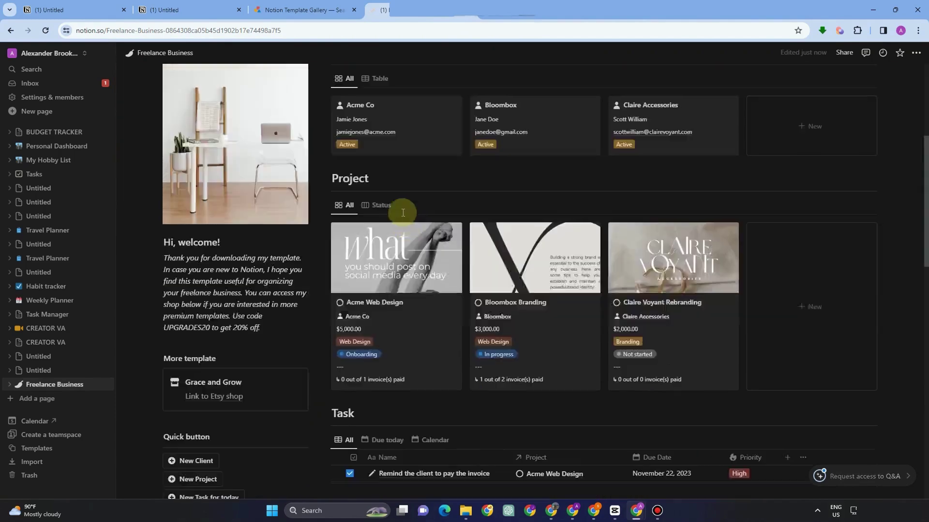
scroll(793, 201, up, 5)
click(814, 77)
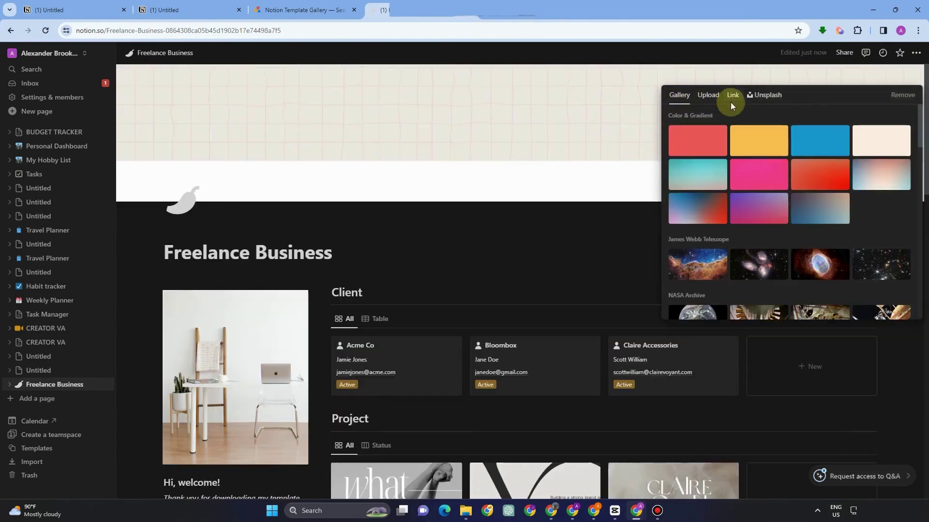
click(768, 96)
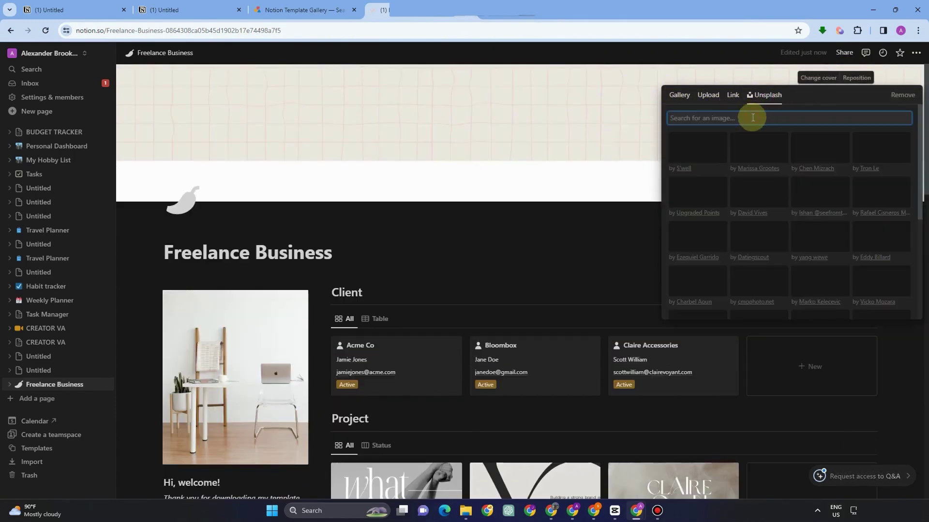
text(by)
key(BackSpace)
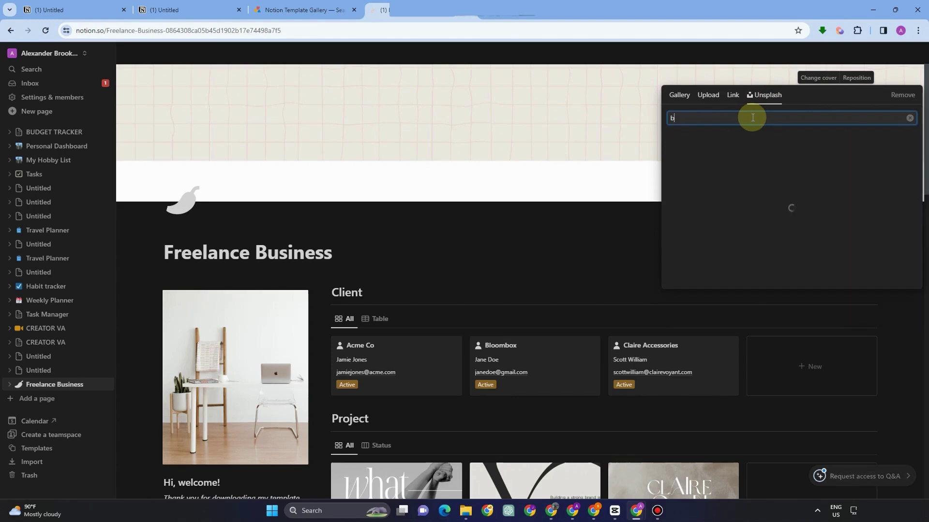
text(usiness)
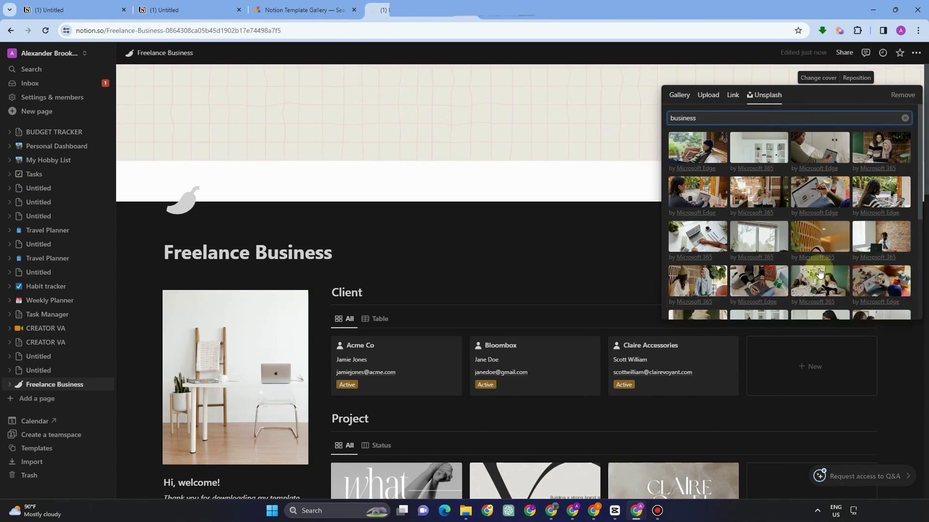
scroll(821, 271, down, 5)
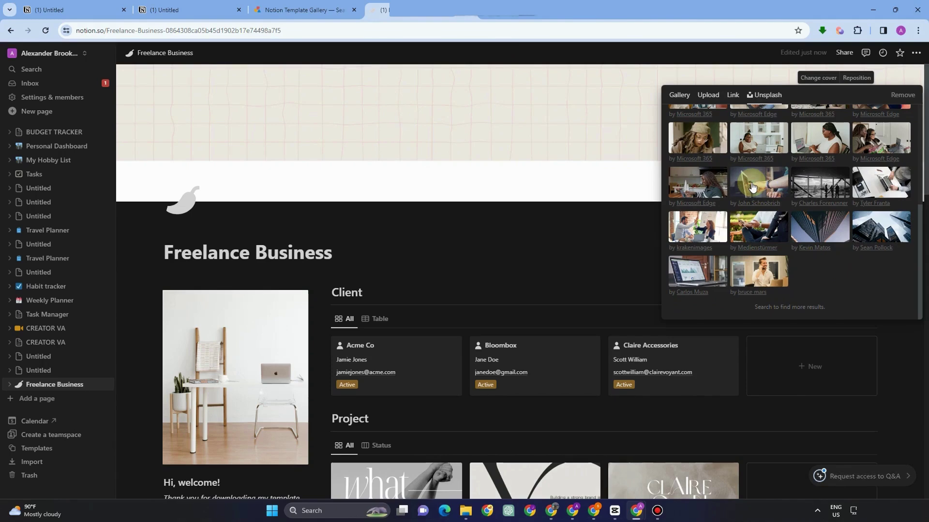
click(821, 185)
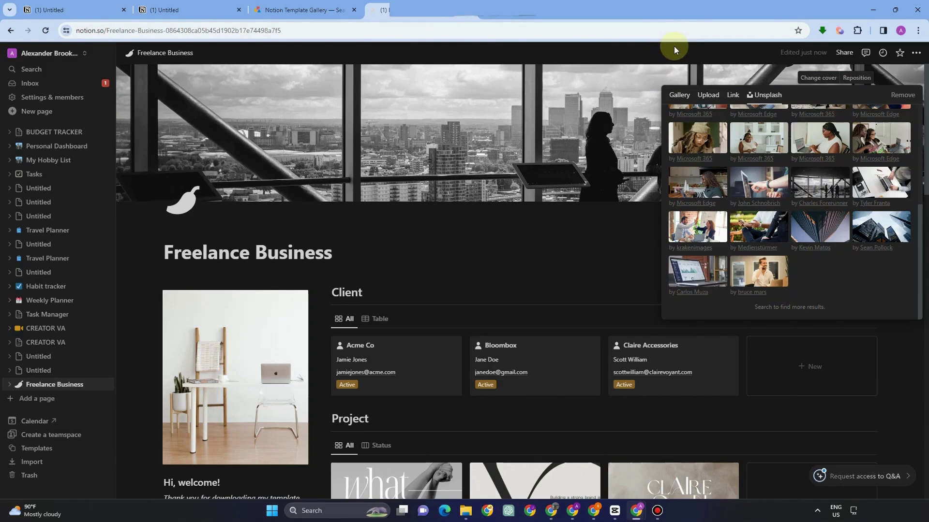
Reposition the cover photo downward to show more sky.
click(741, 85)
click(857, 77)
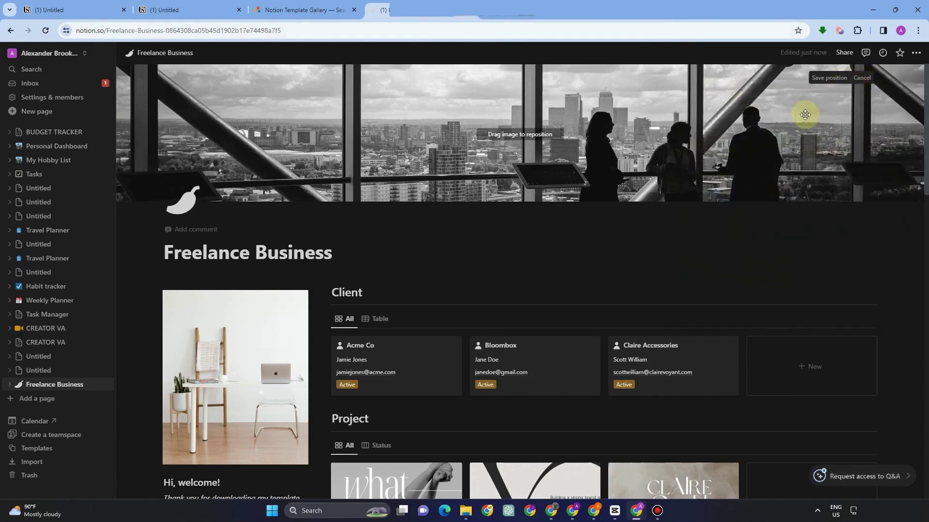
drag(805, 115, 807, 151)
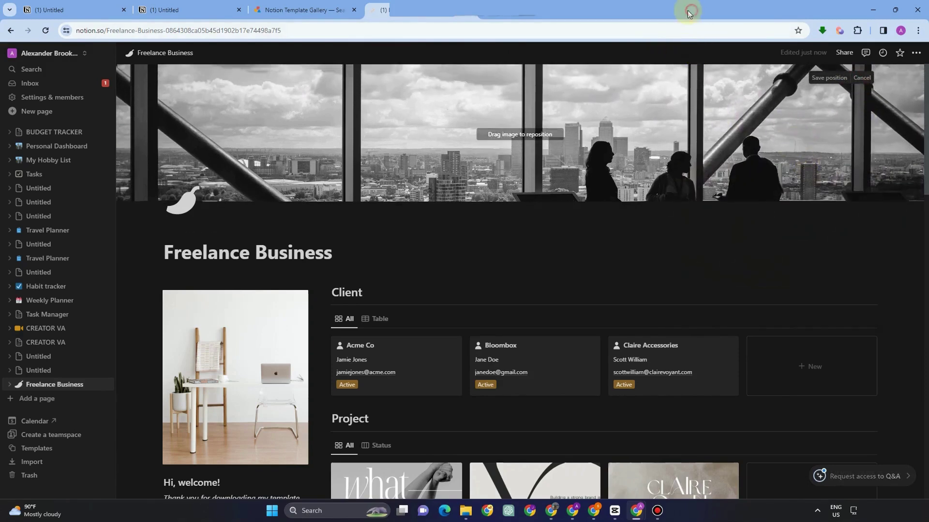
Rename the Acme Co client to Marketing Head, fixing a typo in the title.
scroll(392, 195, down, 3)
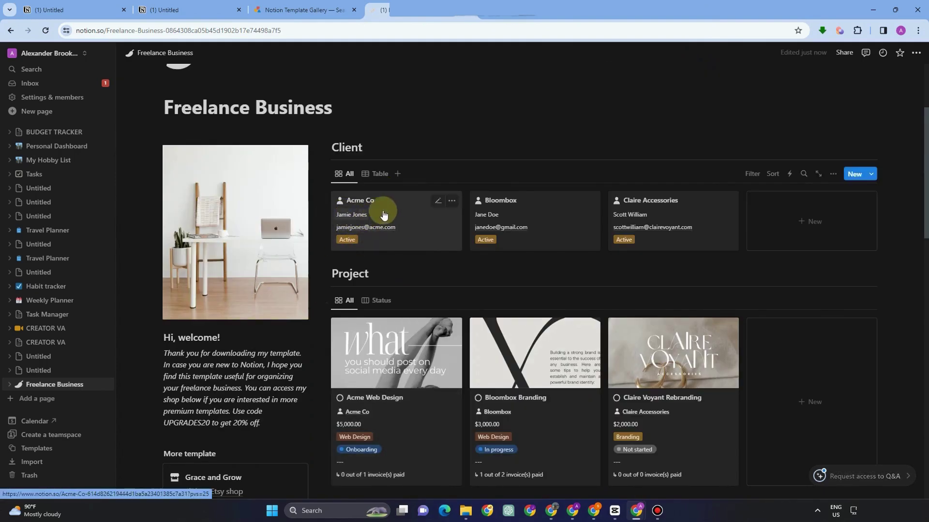
click(443, 201)
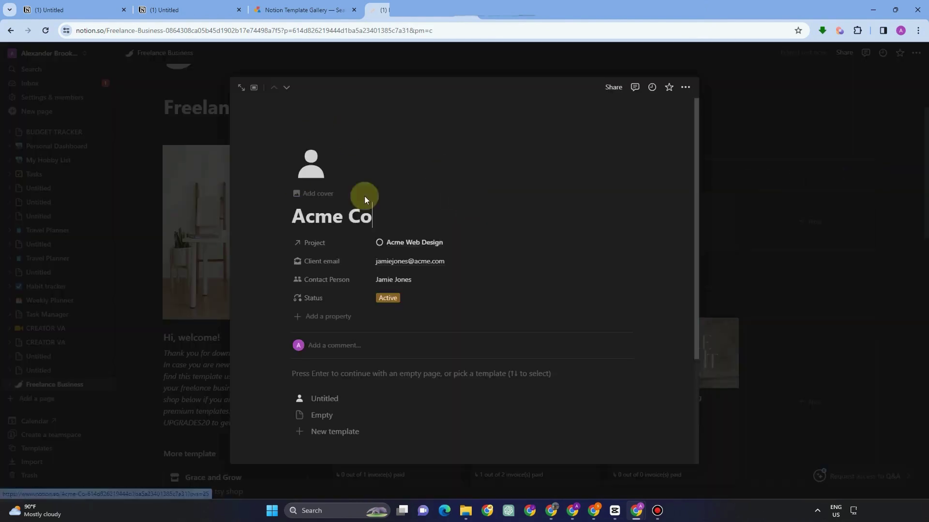
drag(365, 199, 234, 199)
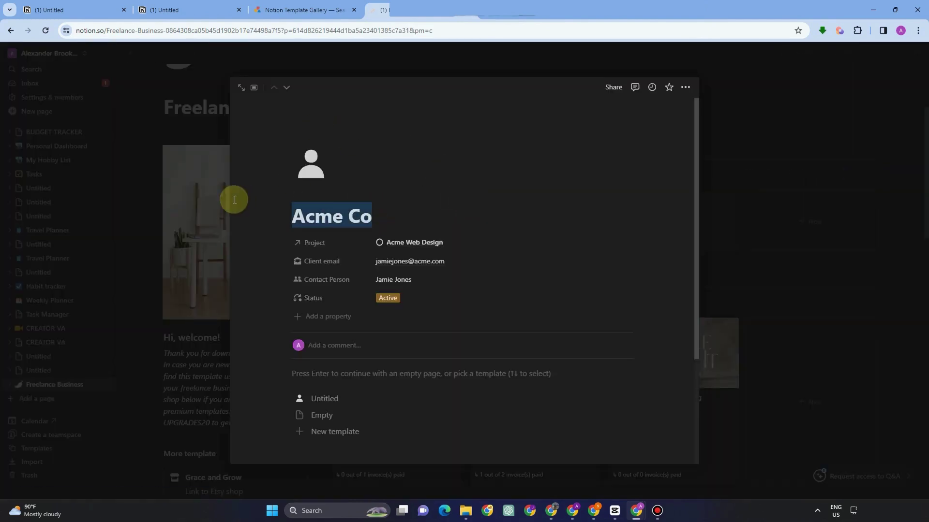
text(Marketing HEad)
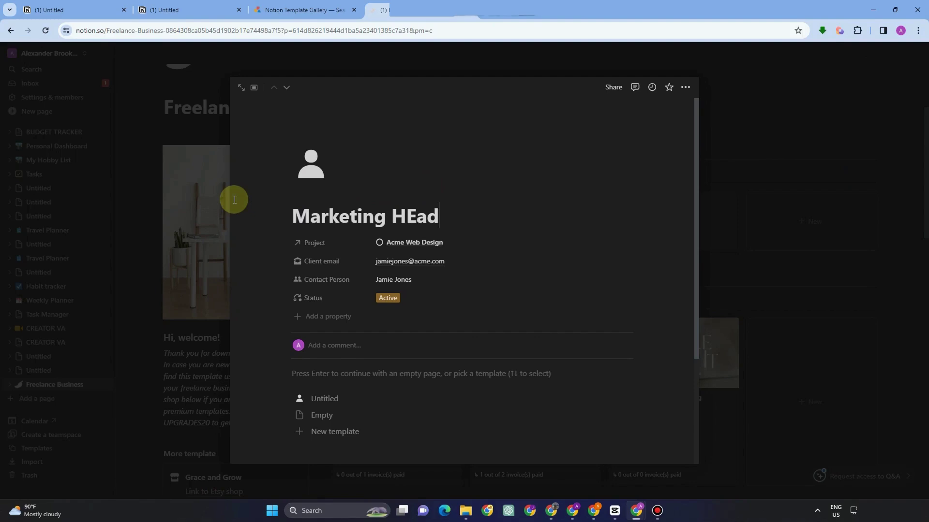
click(416, 213)
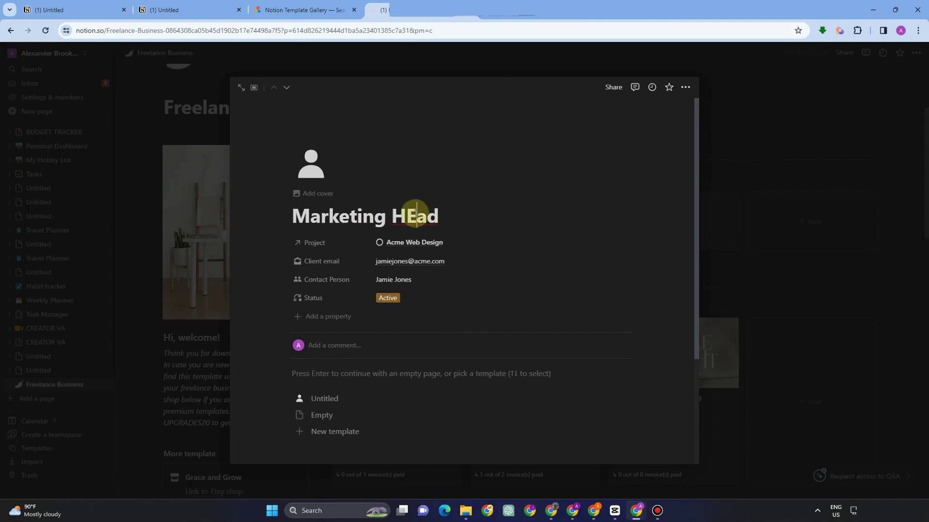
key(BackSpace)
text(e)
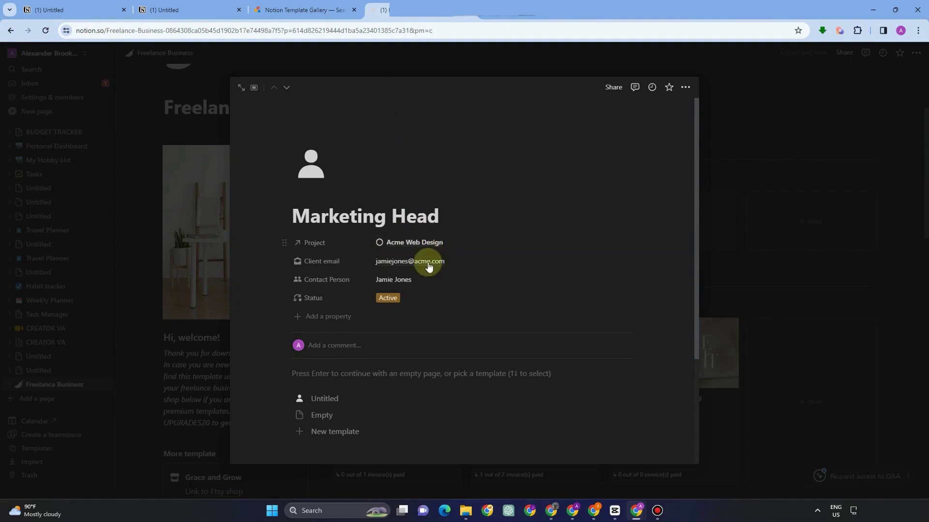
Edit the client email, try a new client page template, then return to the board.
click(414, 264)
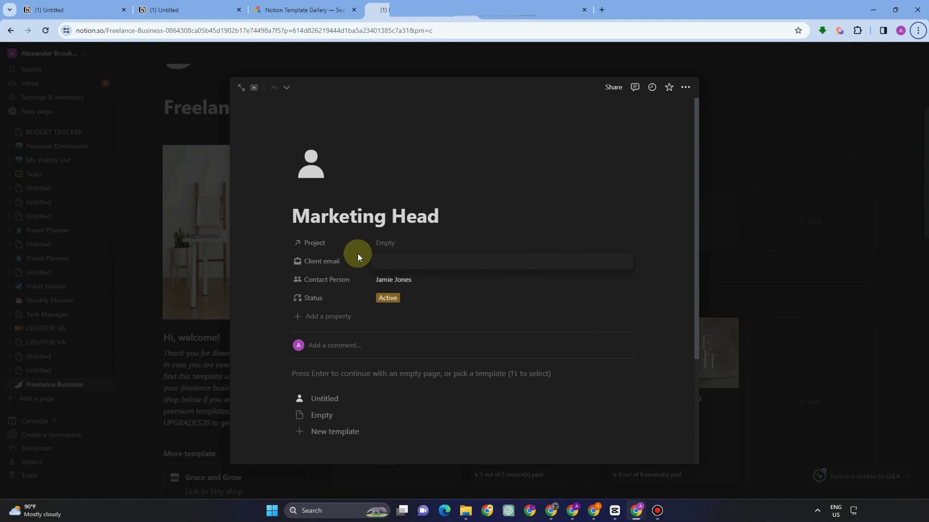
click(386, 263)
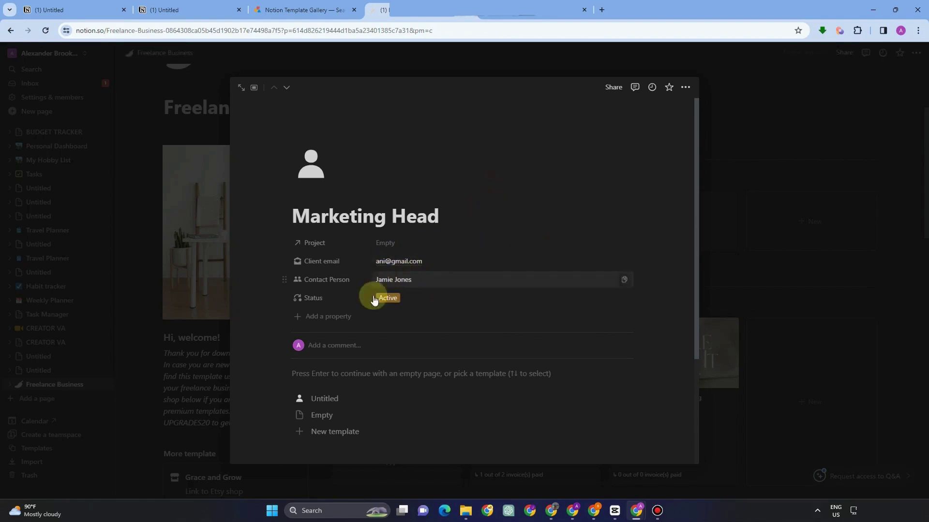
scroll(348, 315, down, 2)
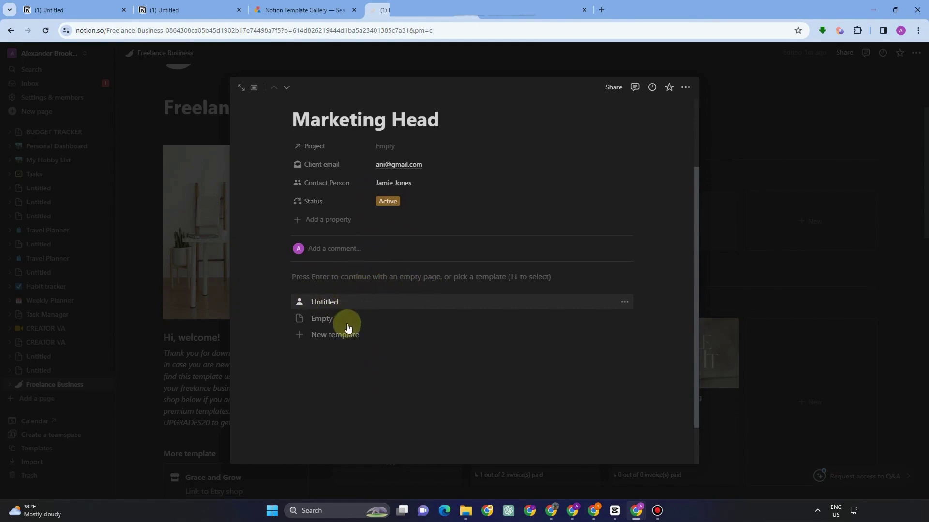
click(331, 336)
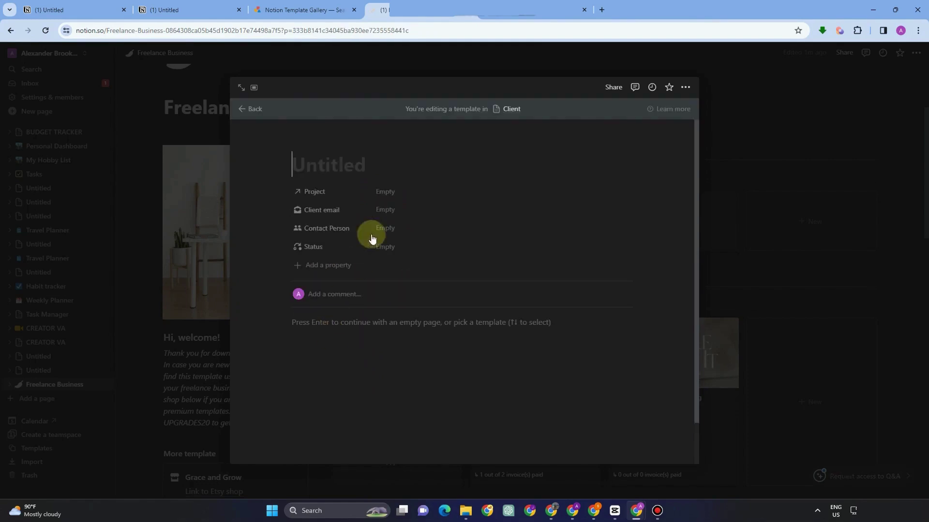
text(/)
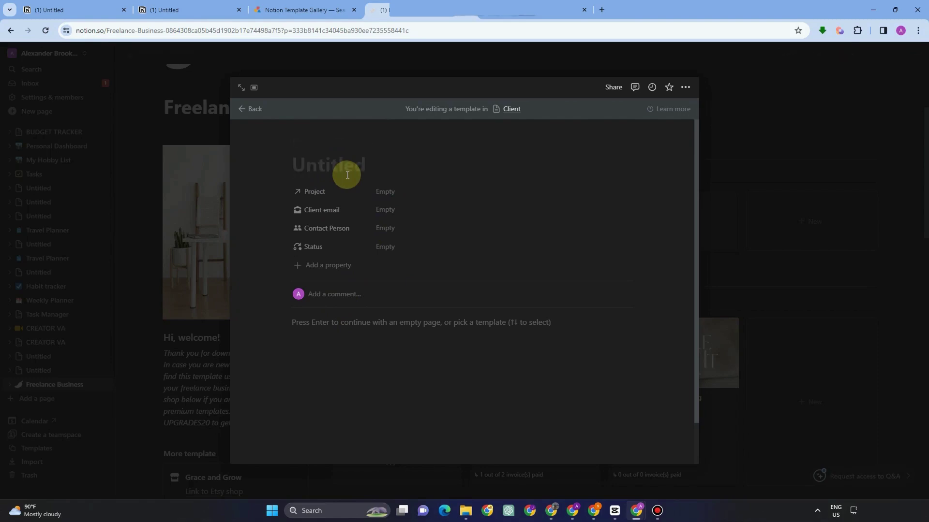
click(245, 109)
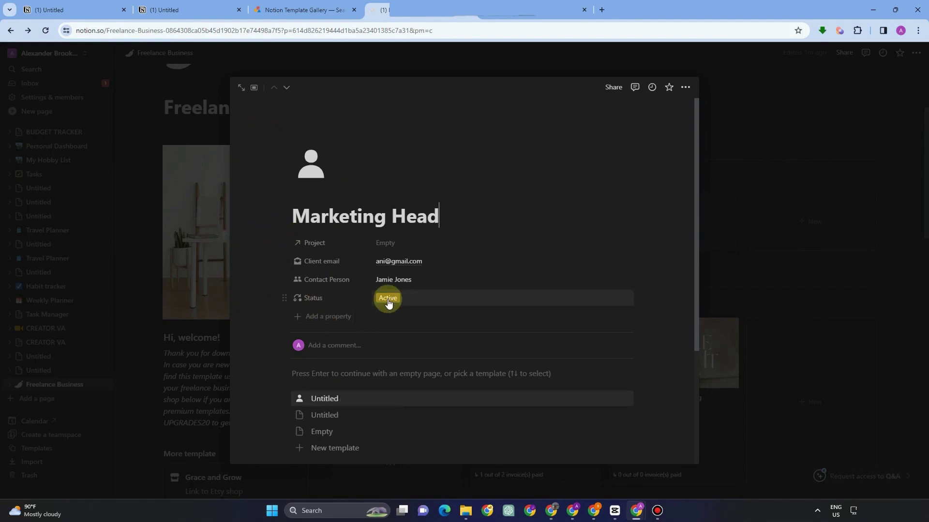
click(277, 65)
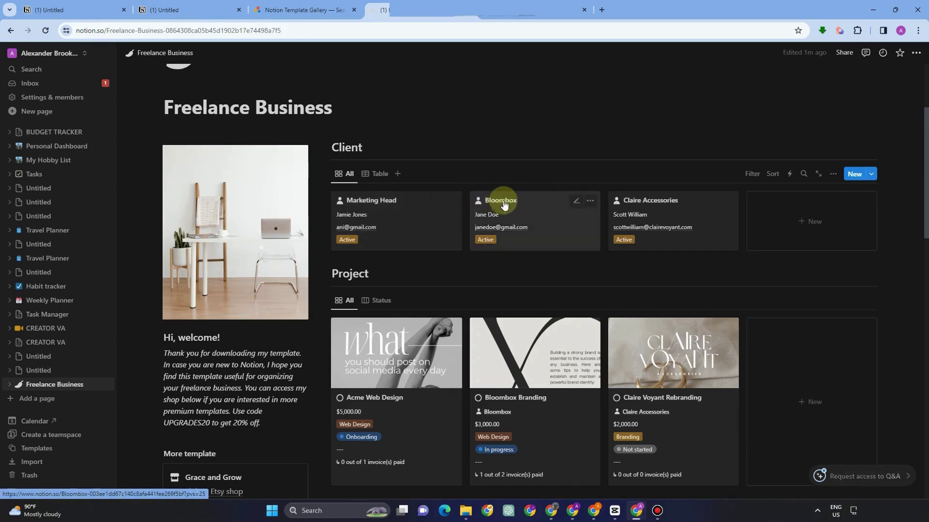
Open the Bloombox client card and clear its title, so it becomes Staff.
click(553, 205)
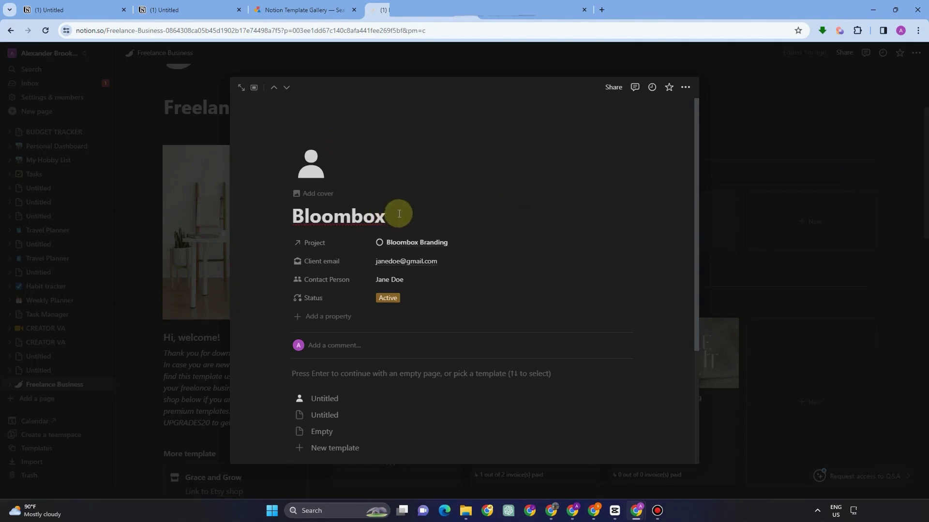
drag(394, 214, 278, 201)
key(BackSpace)
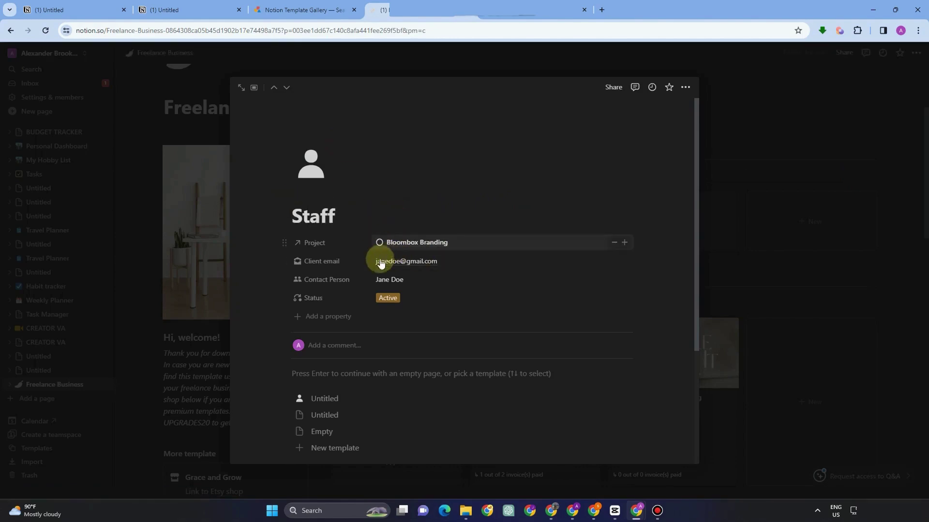
Replace the Staff client's email with a new address and return to the board.
click(460, 264)
drag(461, 264, 362, 251)
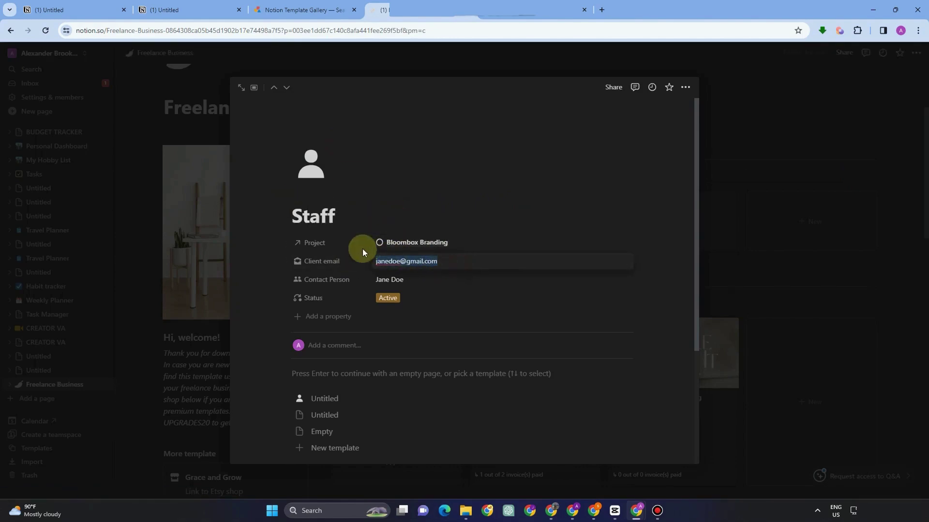
key(BackSpace)
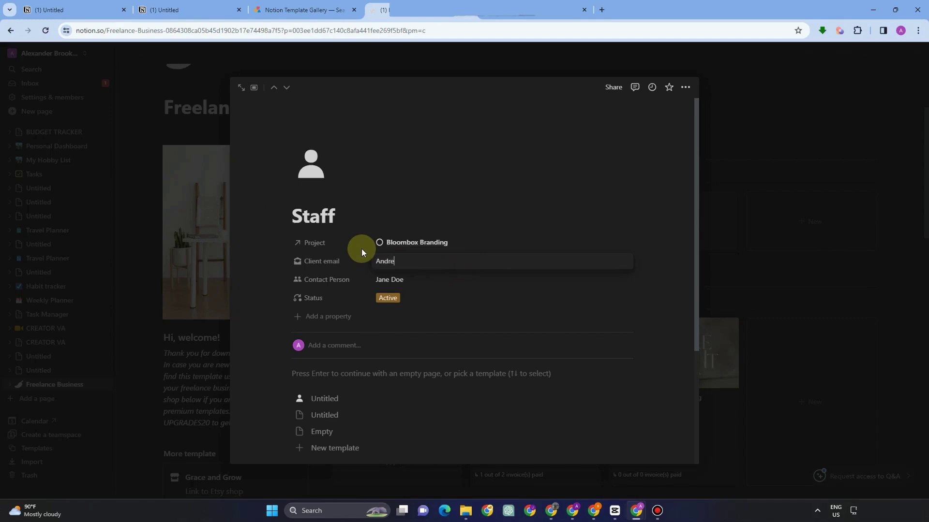
click(438, 301)
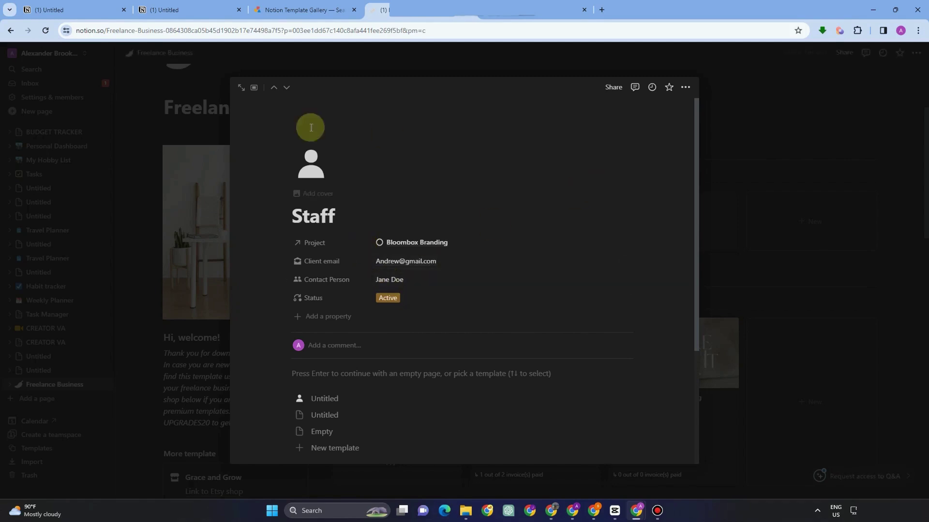
click(211, 78)
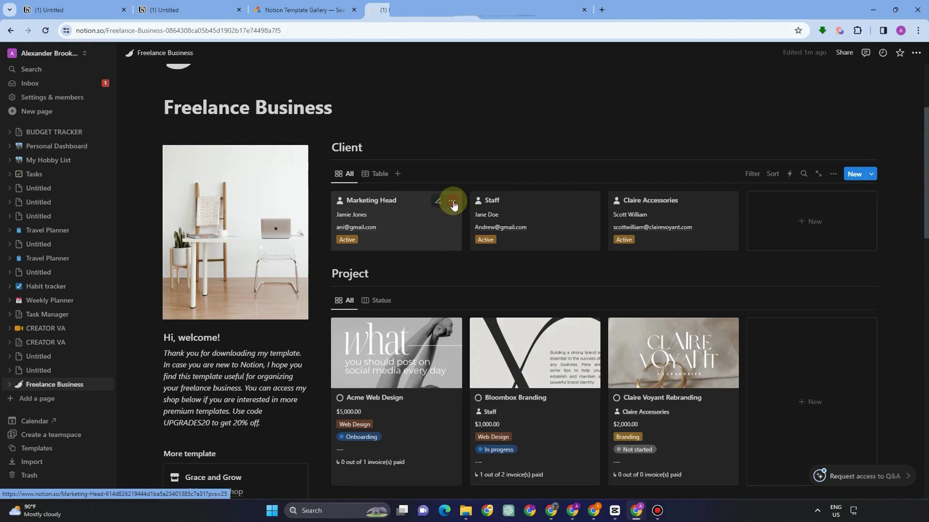
click(452, 200)
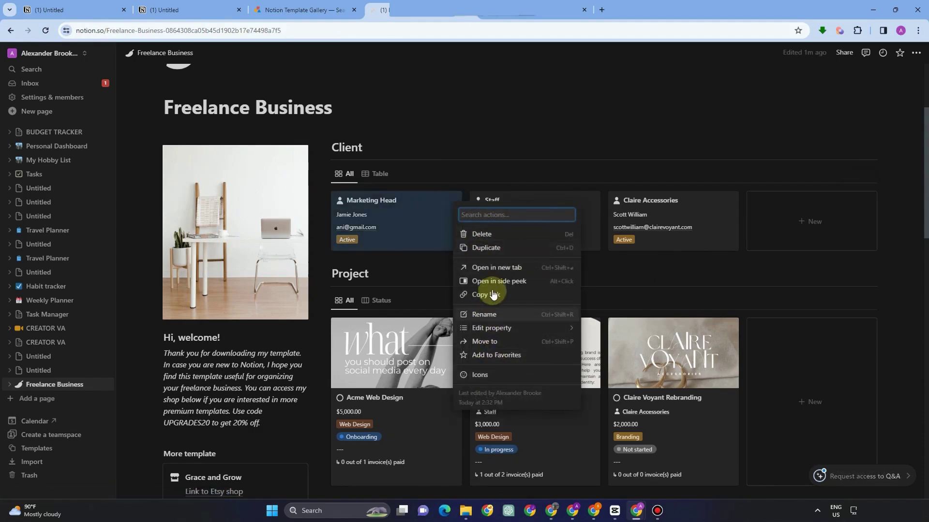
Set the Marketing Head card's icon to the first emoji matching 'head'.
click(480, 375)
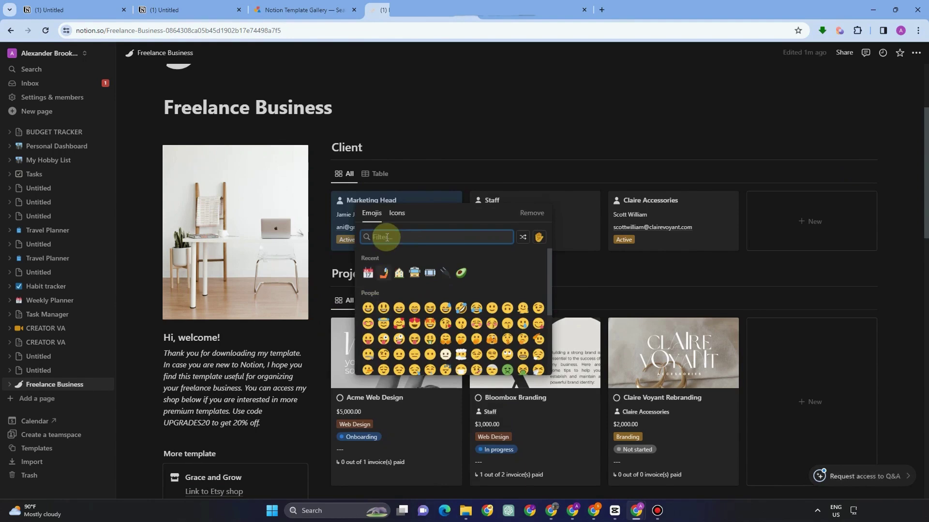
text(head)
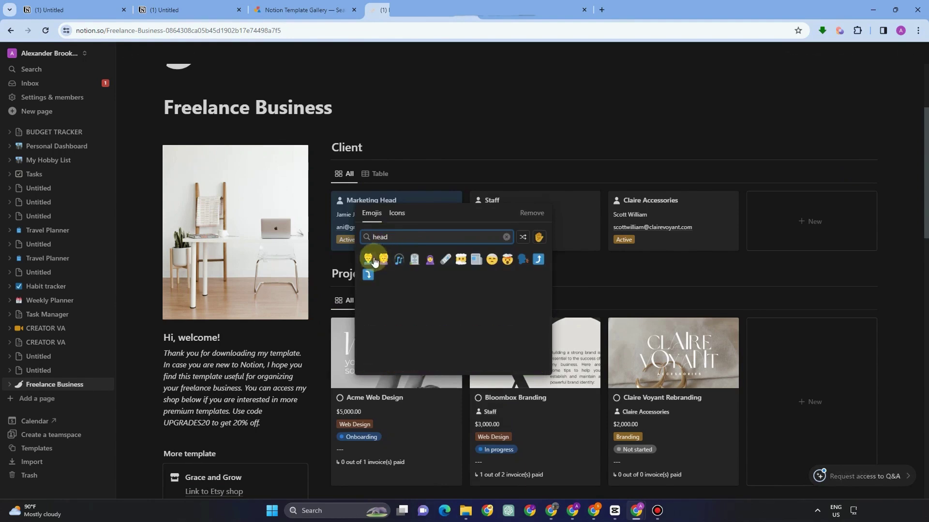
key(Return)
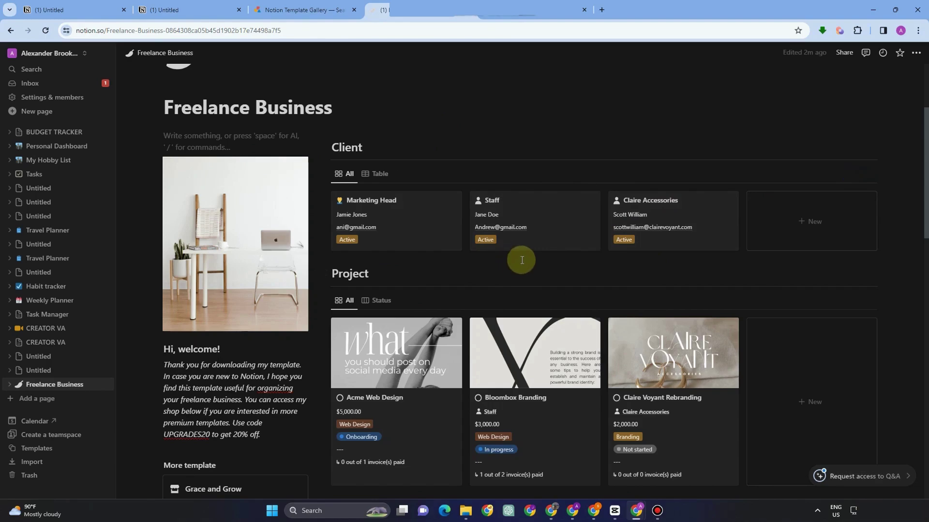
scroll(395, 274, down, 2)
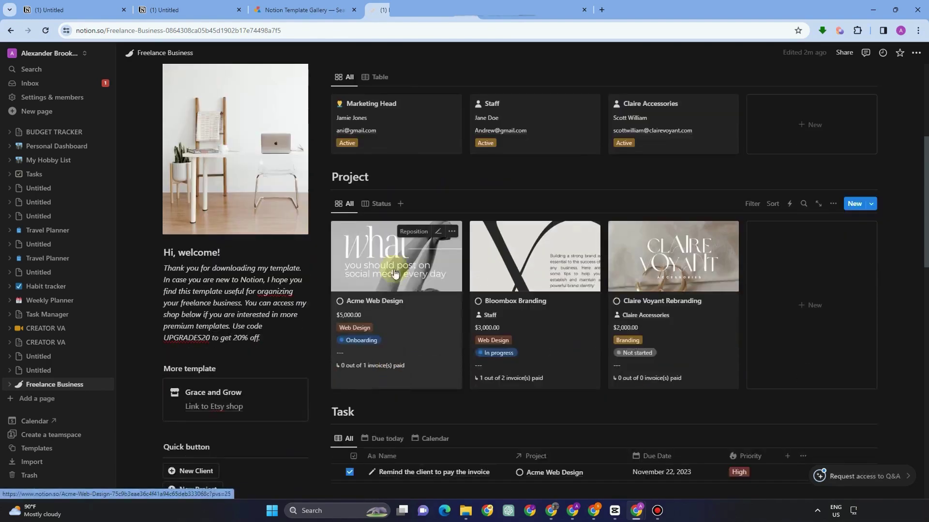
click(413, 250)
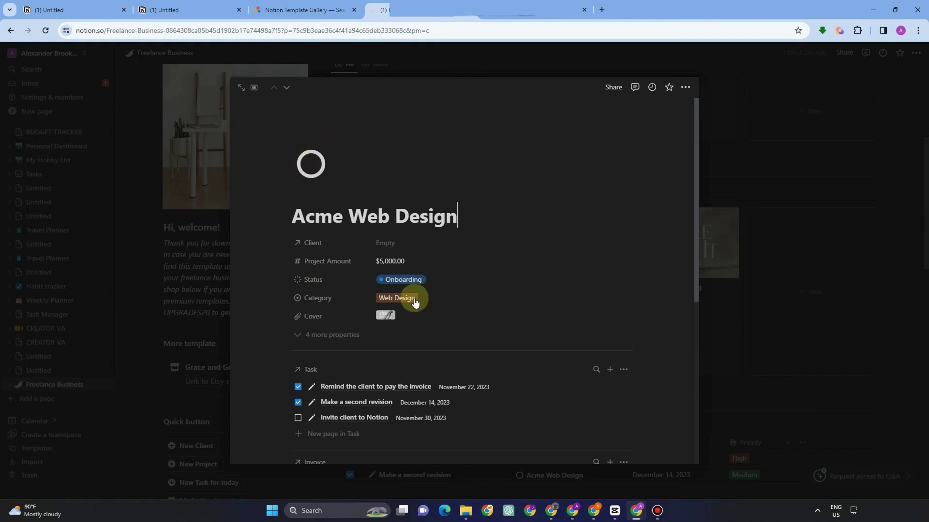
Inspect the Acme Web Design cover image and Cover property settings, leaving them unchanged.
click(385, 316)
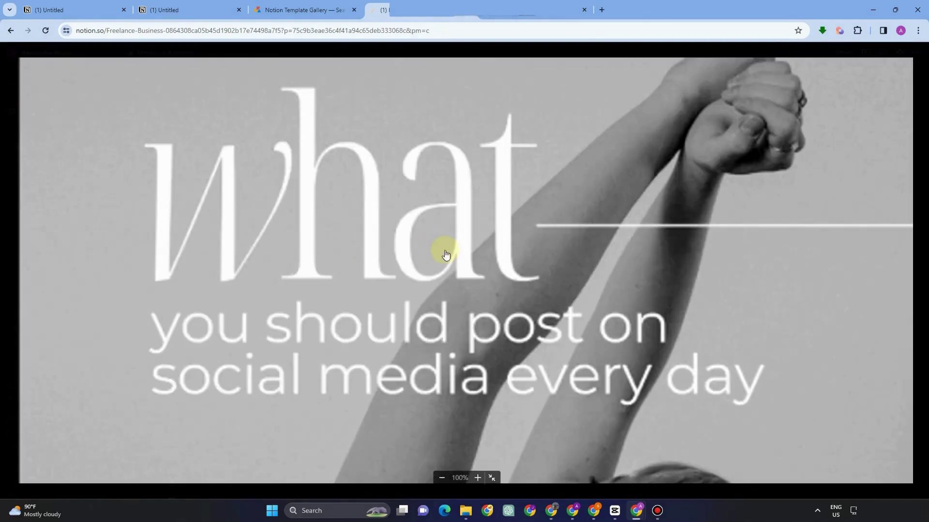
key(Escape)
click(300, 317)
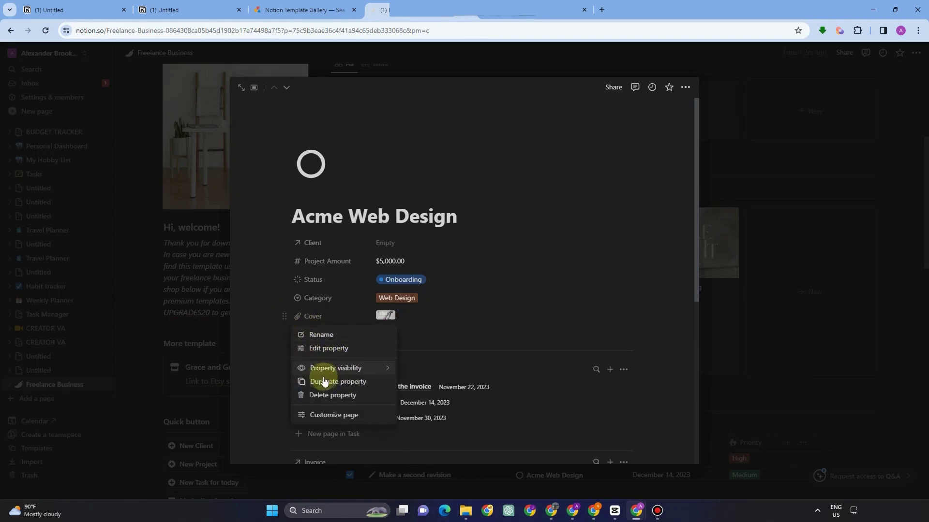
click(336, 349)
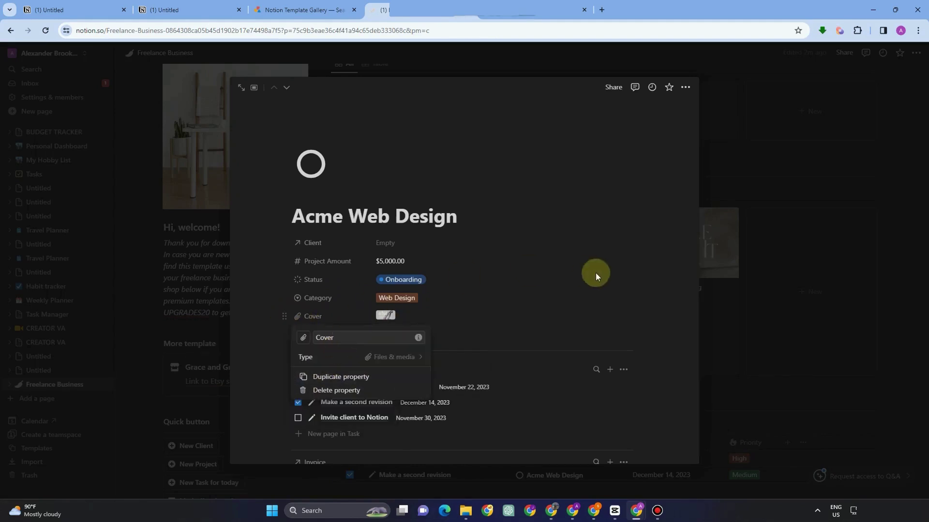
click(387, 359)
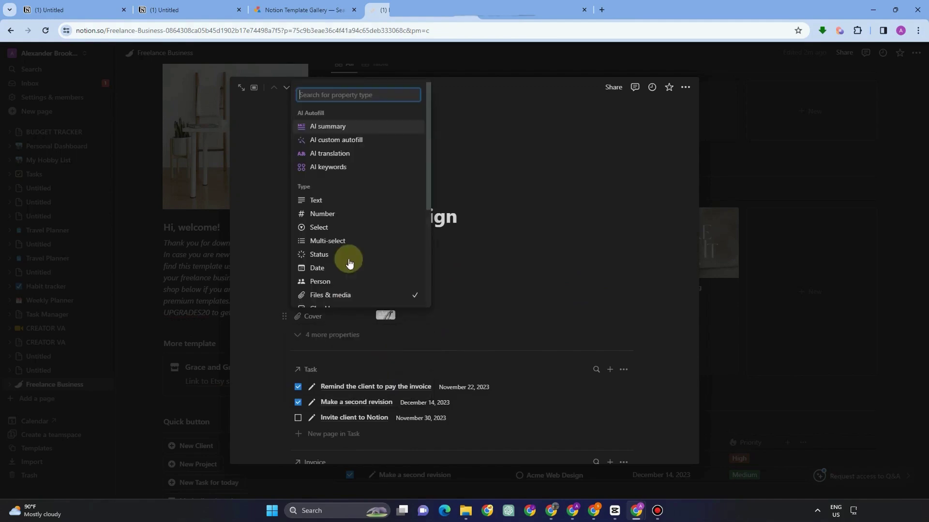
click(330, 296)
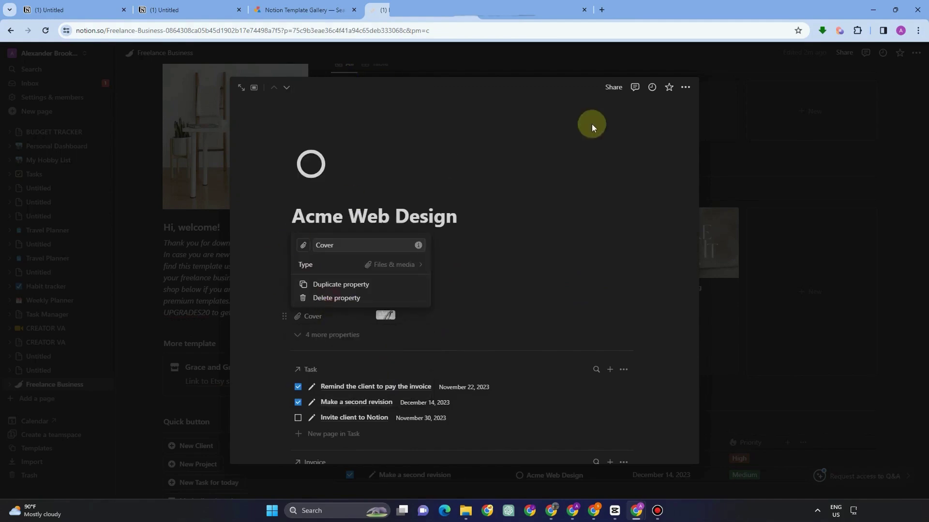
click(394, 264)
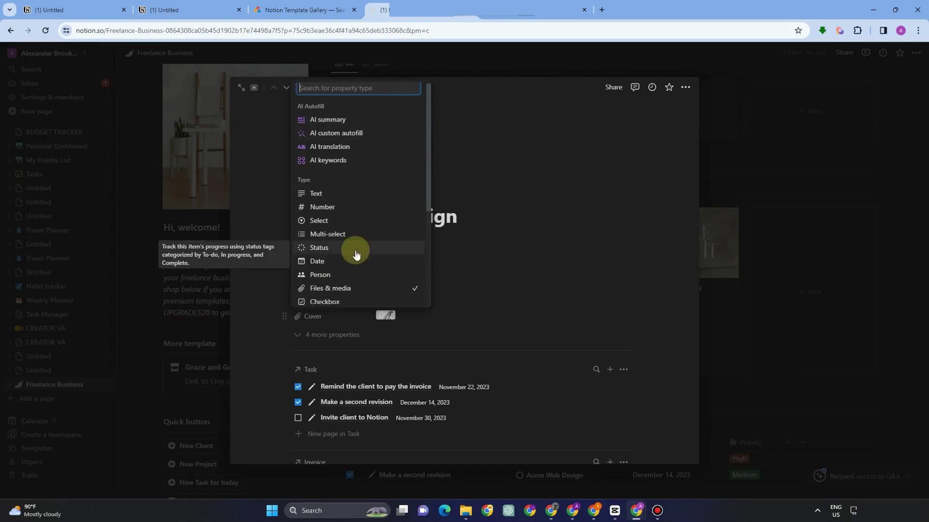
scroll(345, 264, down, 4)
scroll(373, 170, up, 4)
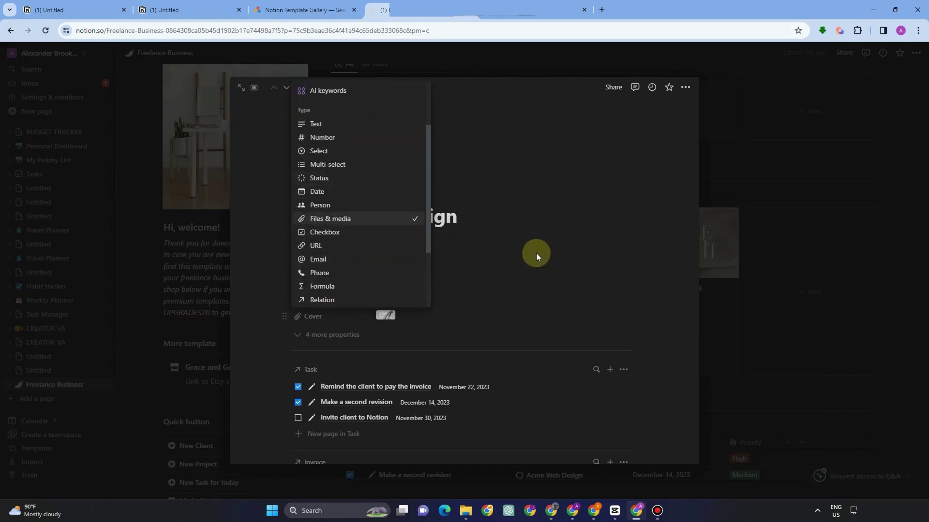
click(390, 341)
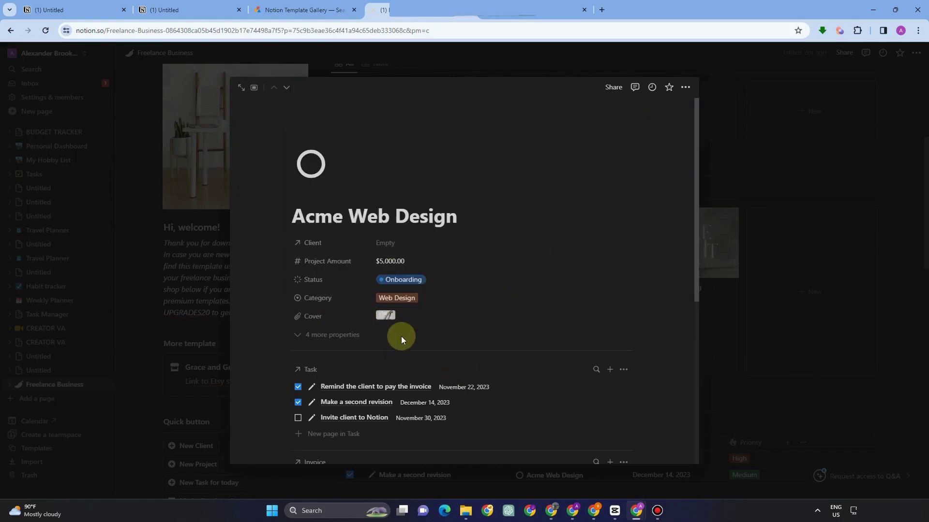
Delete the old cover image, upload a Weekly Planner picture, and close the project page.
click(387, 315)
click(623, 320)
click(613, 377)
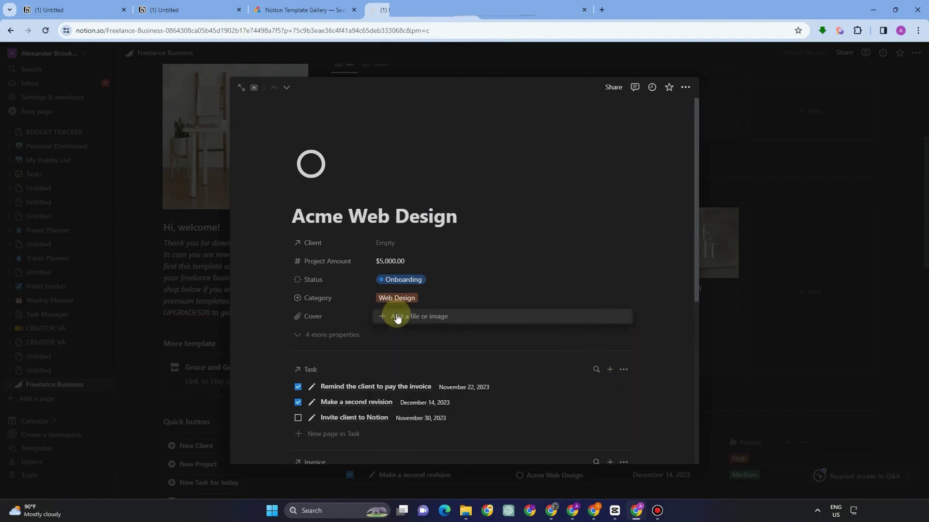
click(397, 318)
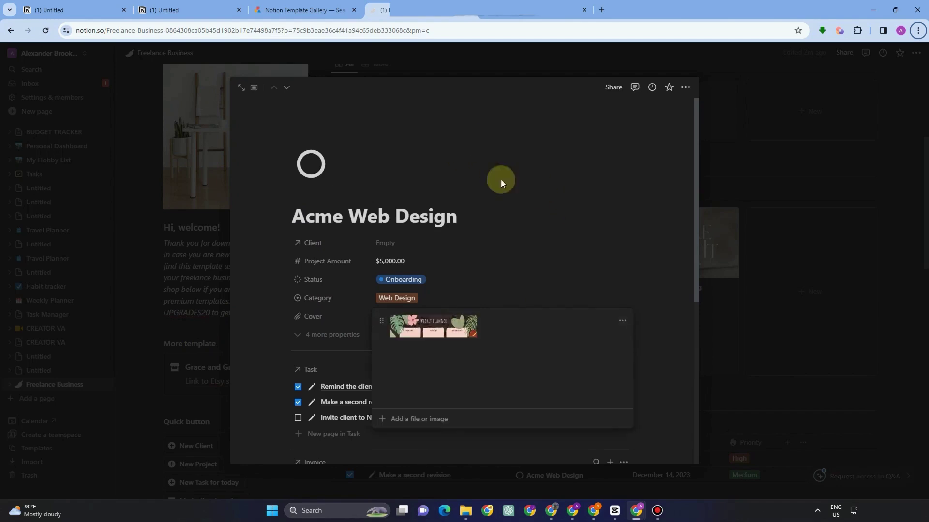
click(152, 223)
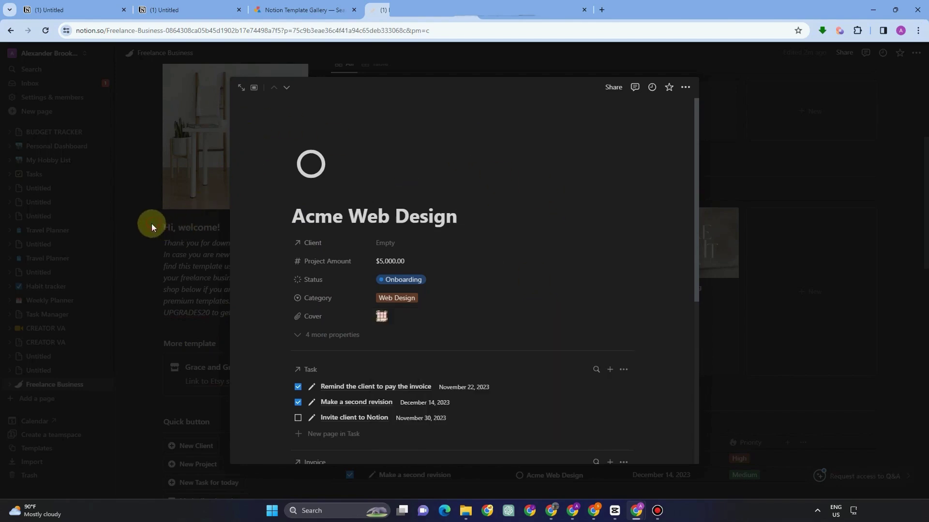
click(122, 235)
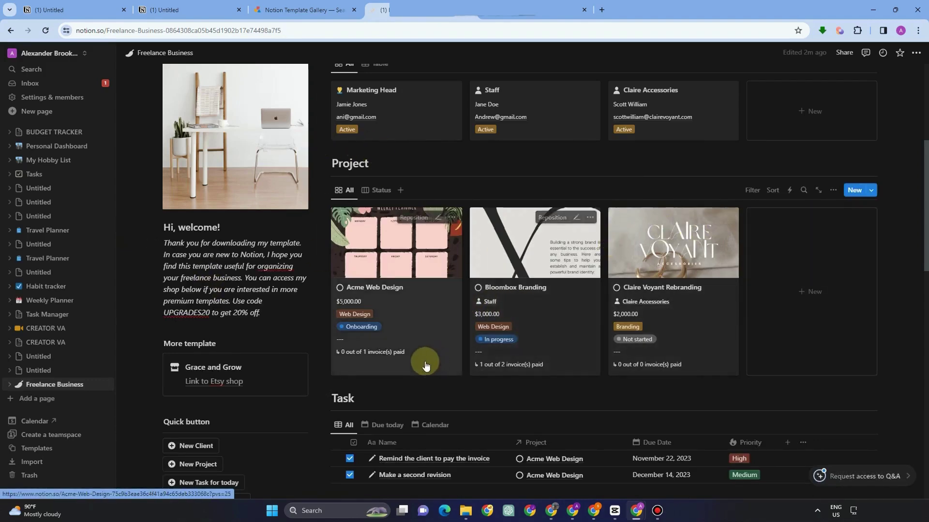
scroll(425, 363, down, 4)
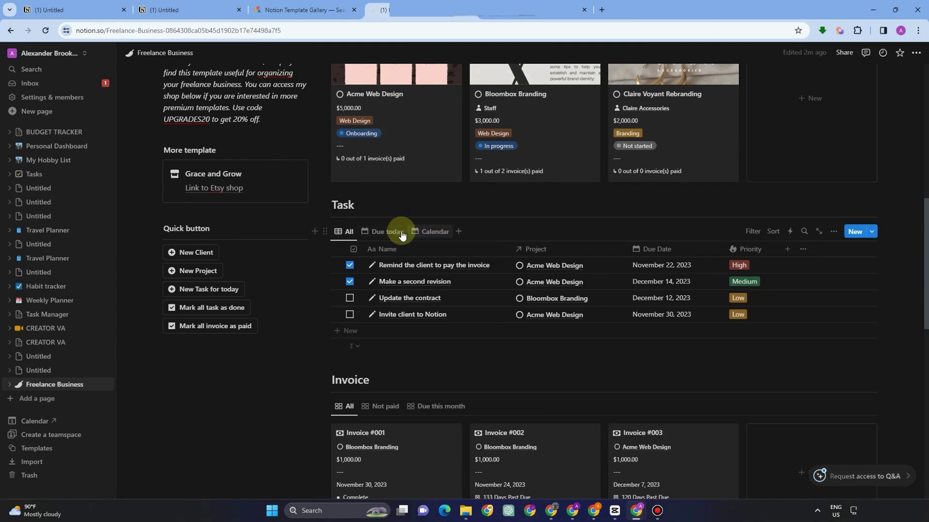
Clear the existing names of all four rows in the Task table.
click(372, 265)
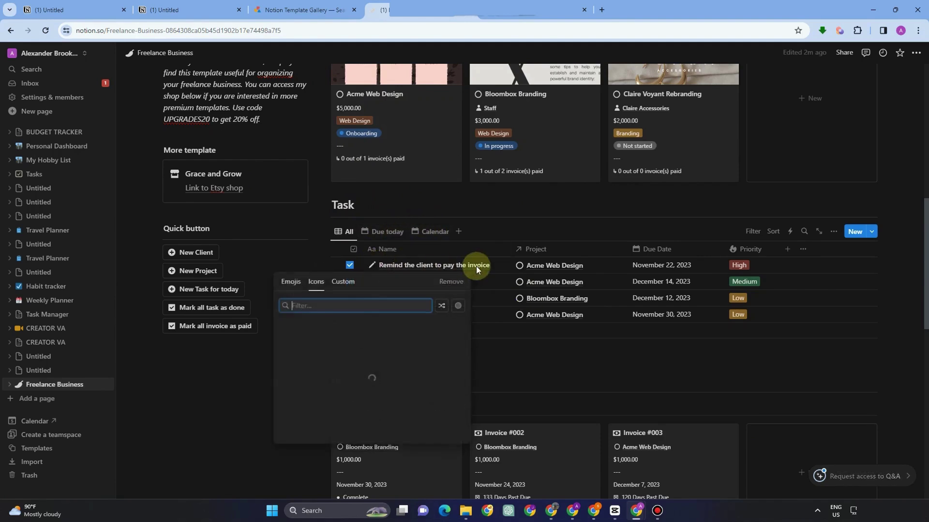
click(457, 266)
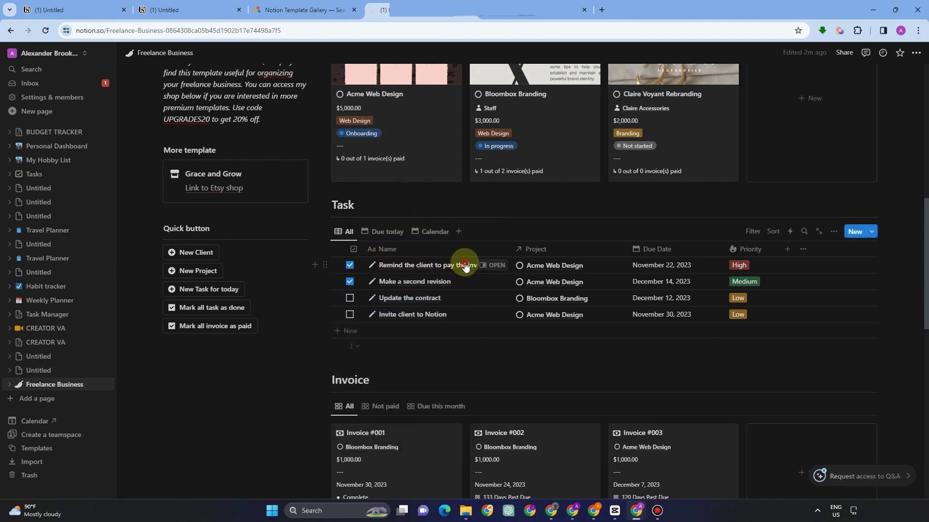
click(465, 265)
drag(490, 264, 303, 245)
key(BackSpace)
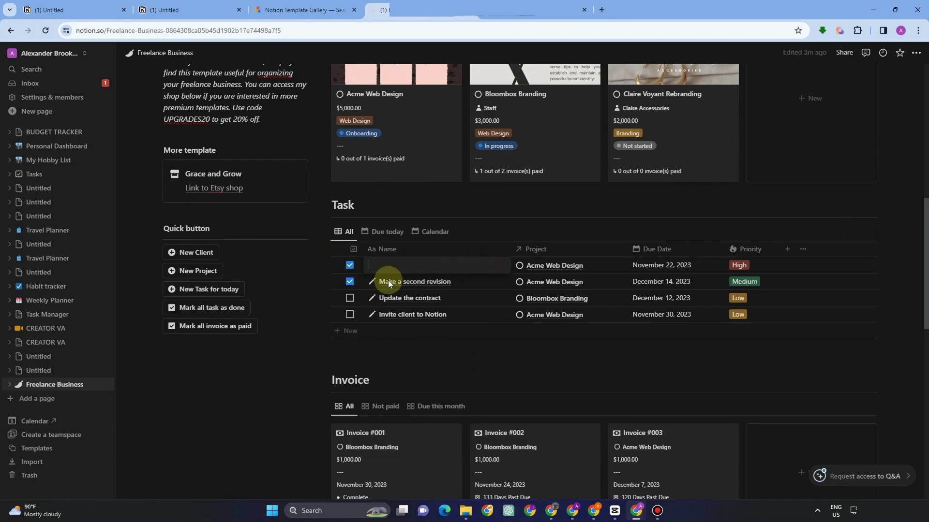
click(426, 281)
drag(452, 278, 349, 266)
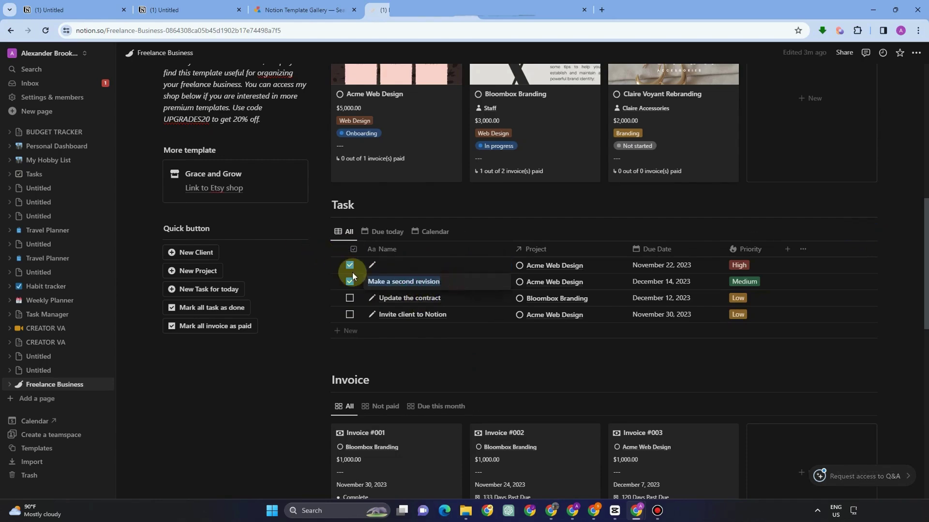
key(BackSpace)
click(423, 297)
drag(442, 297, 370, 296)
key(BackSpace)
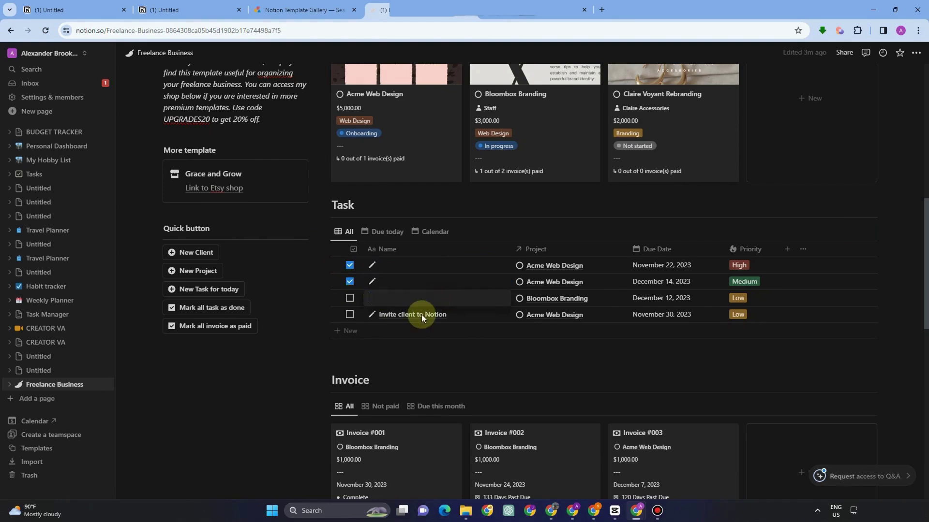
click(449, 314)
drag(452, 313, 347, 302)
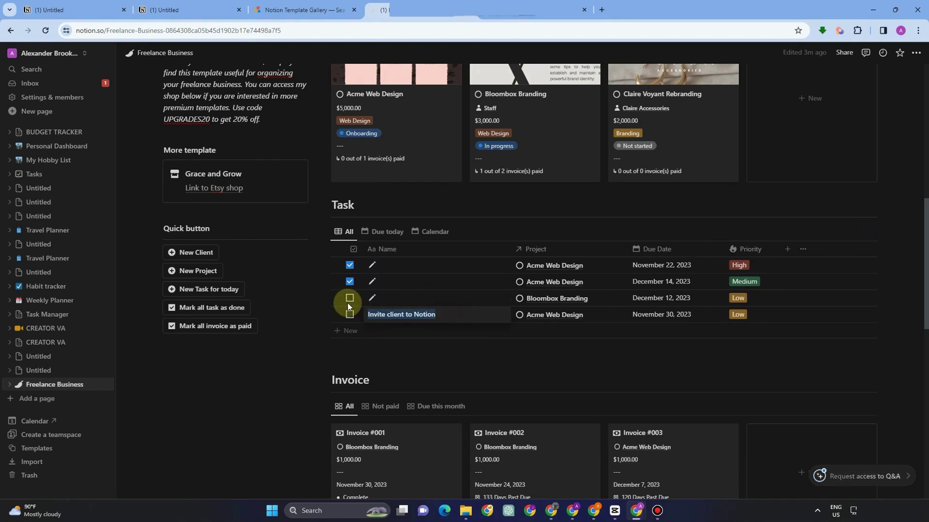
key(BackSpace)
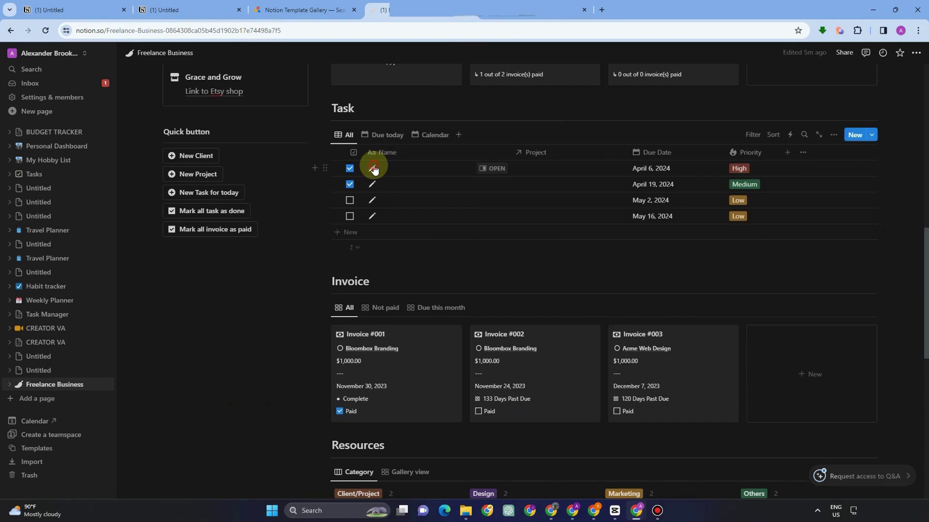
Type new names into each of the four task rows.
click(382, 168)
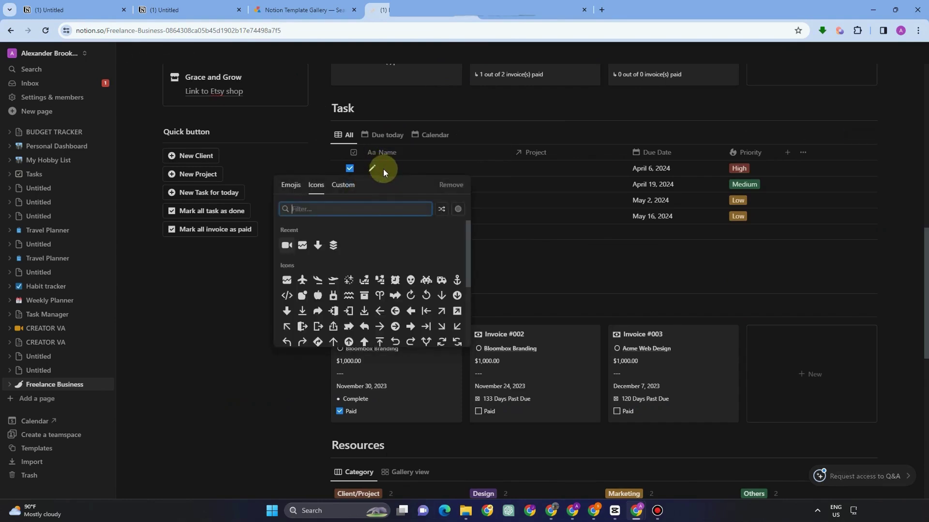
click(436, 165)
click(436, 168)
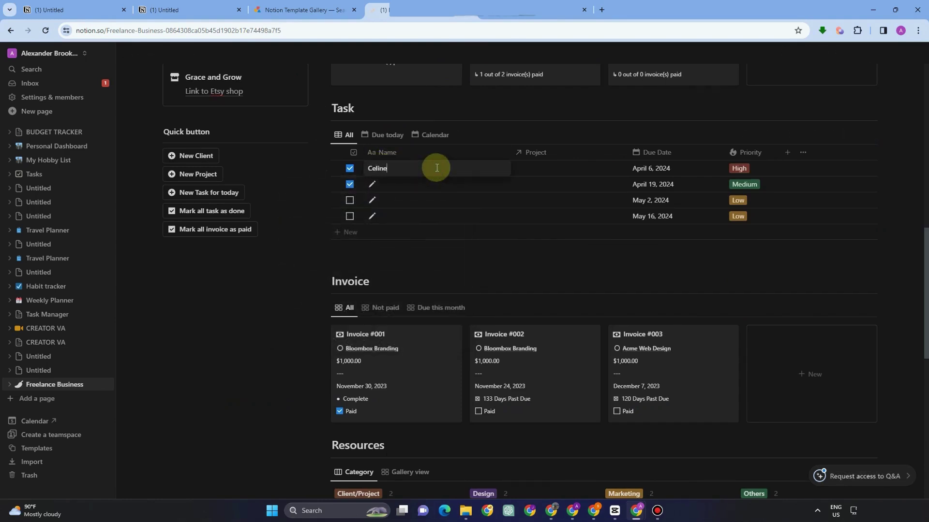
click(429, 183)
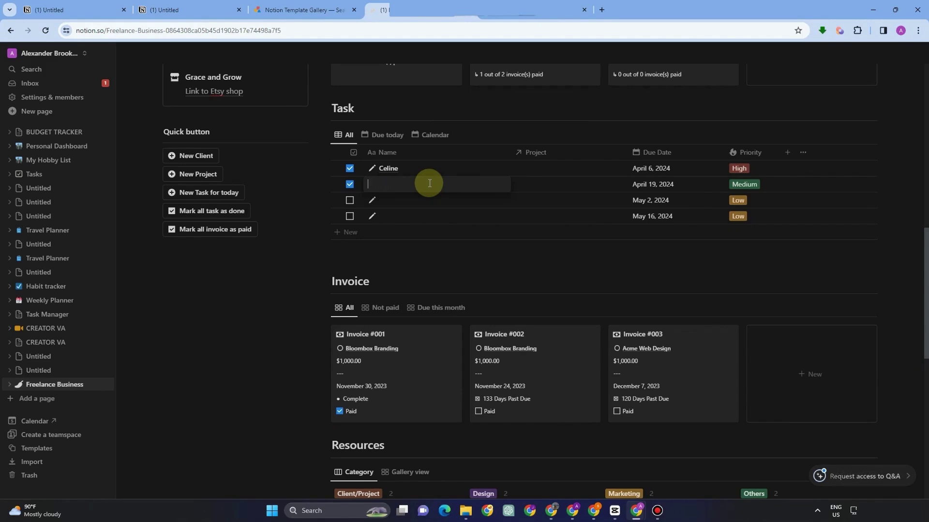
text(Jake)
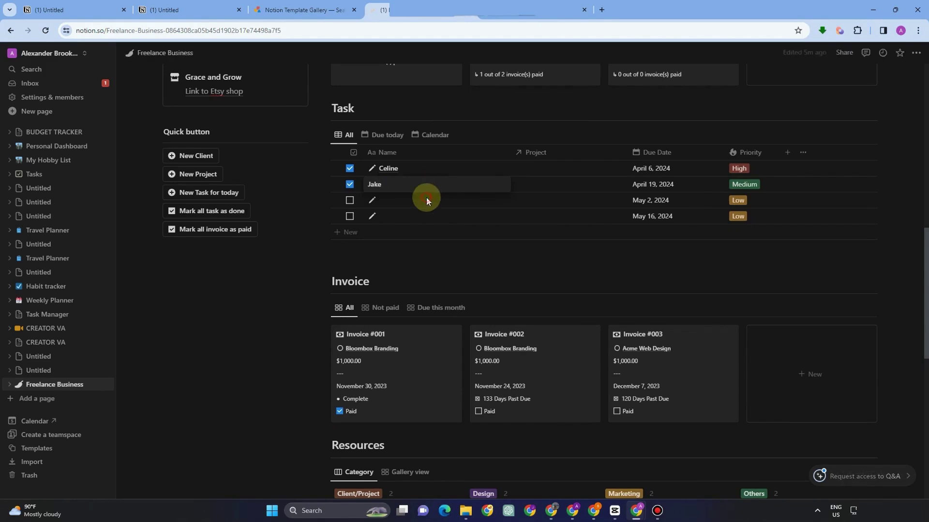
click(425, 197)
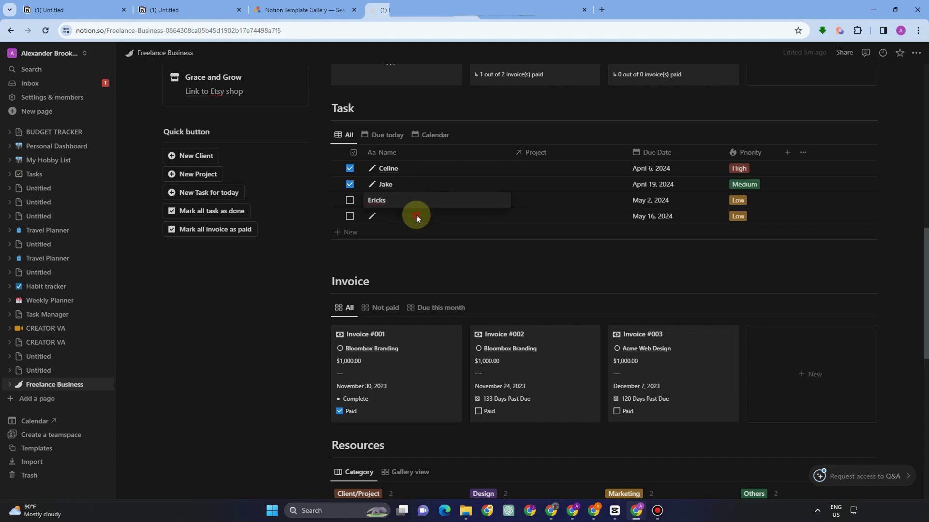
click(417, 217)
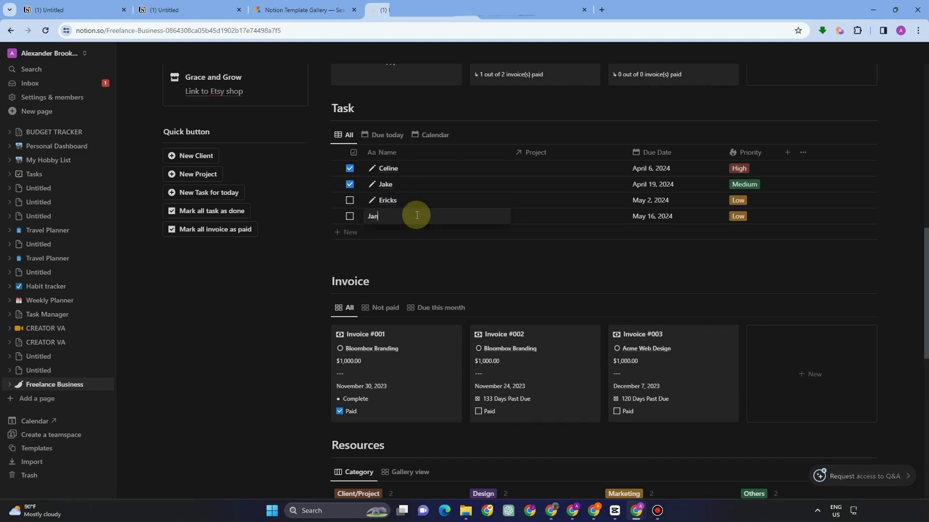
click(525, 170)
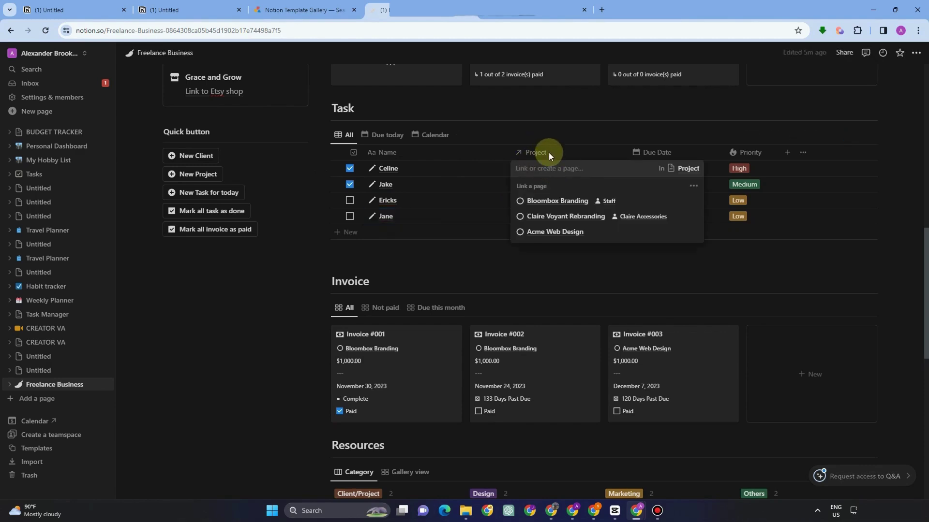
Link the first and second tasks to the Bloombox Branding project.
text(Write )
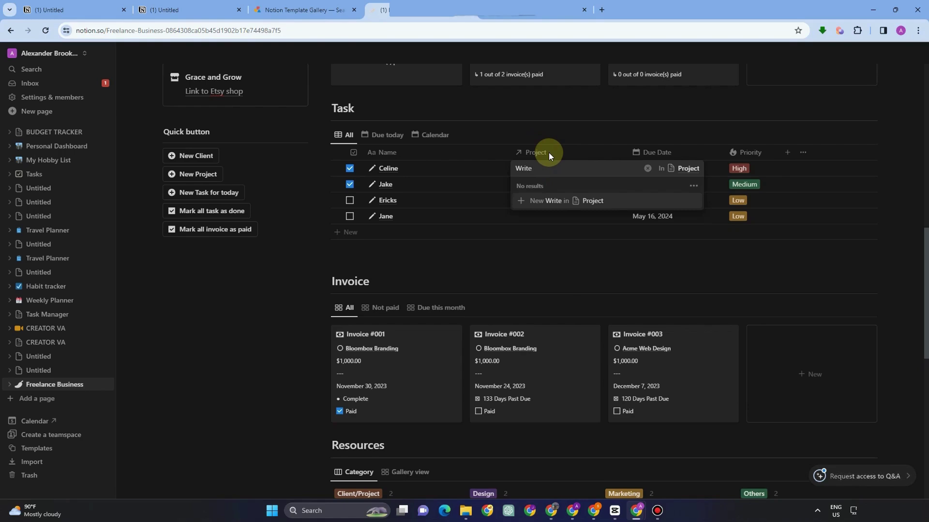
text(Minutes)
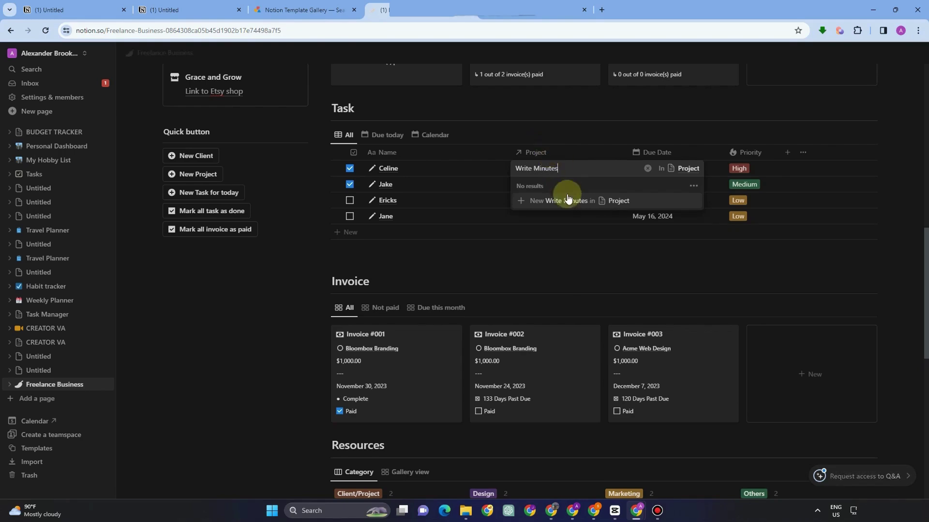
click(554, 101)
click(557, 186)
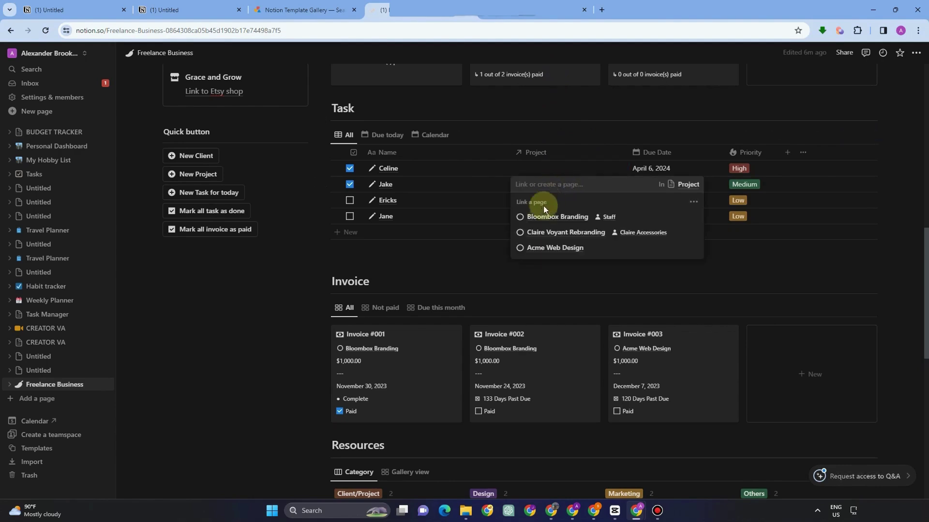
click(571, 121)
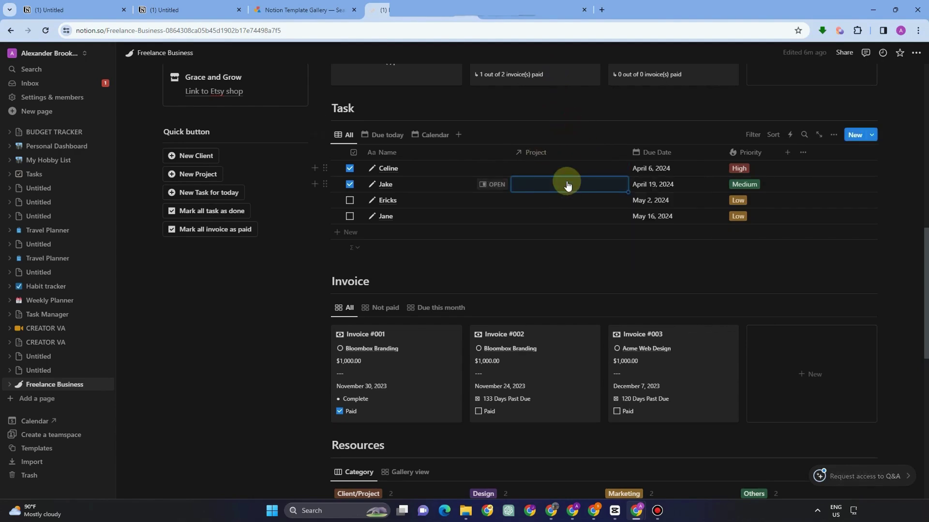
click(567, 186)
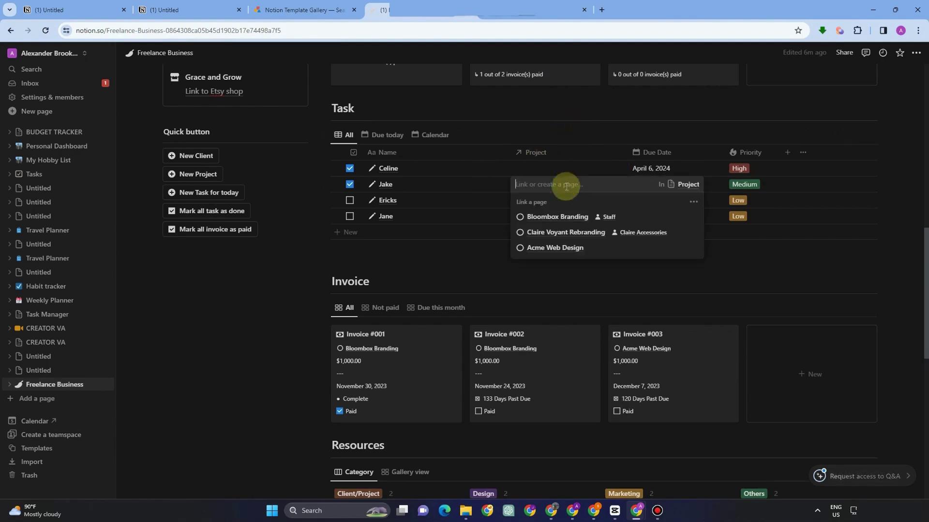
click(559, 216)
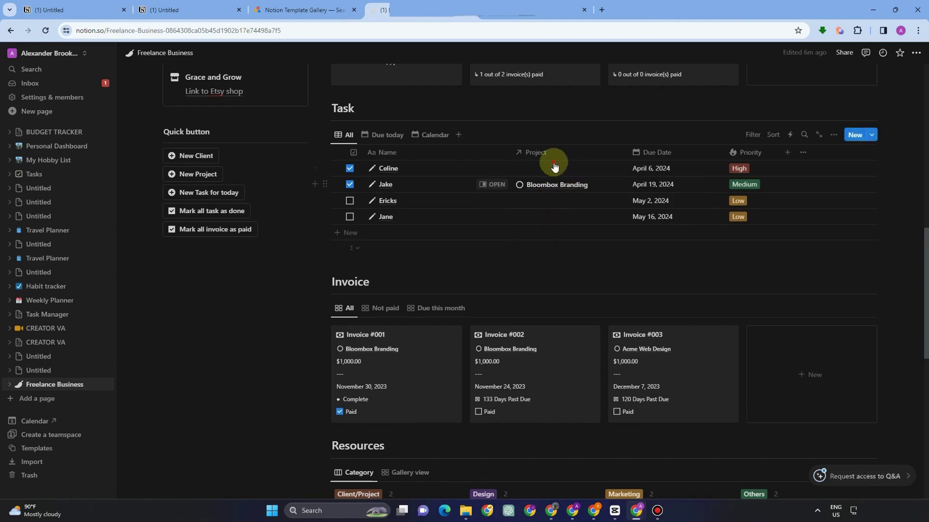
click(556, 168)
click(595, 202)
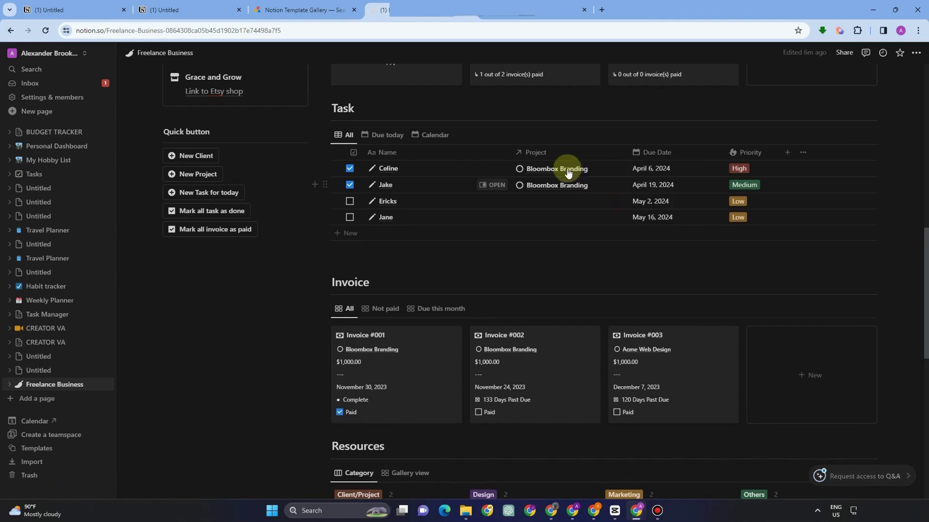
Link the third task to Acme Web Design and the fourth to Claire Voyant Rebranding.
click(562, 202)
click(541, 263)
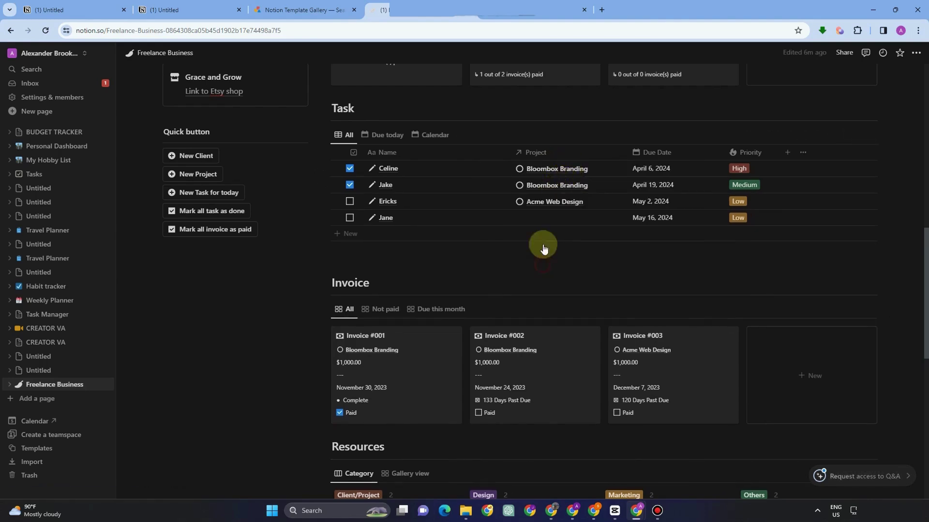
click(546, 218)
click(581, 263)
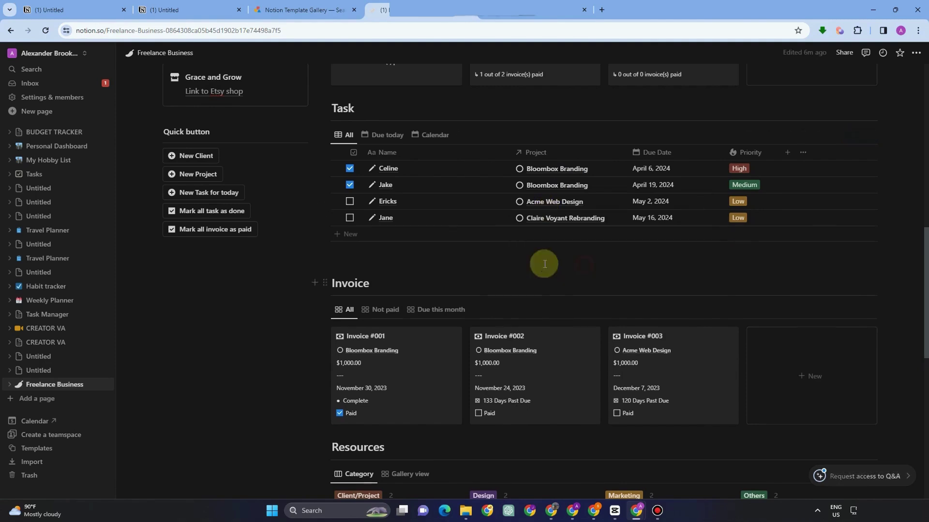
Add a new task row linked to Claire Voyant Rebranding.
click(543, 234)
click(556, 237)
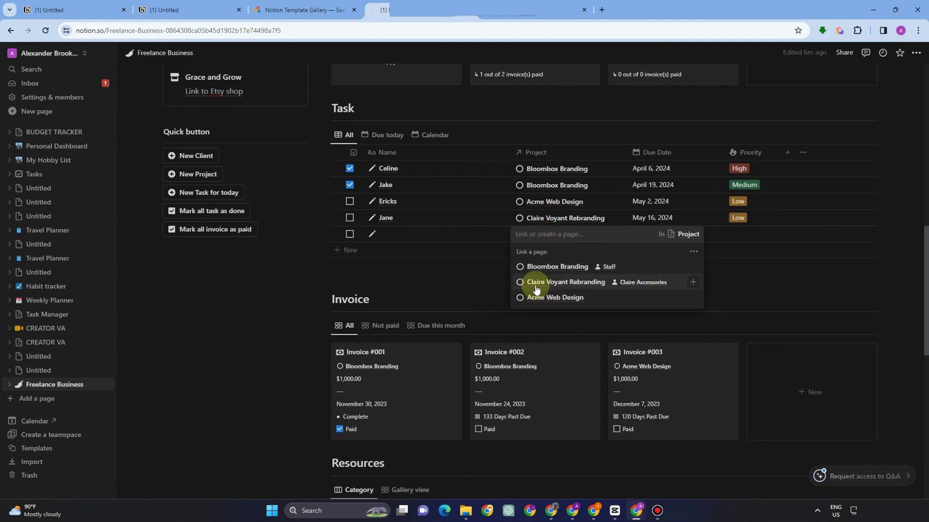
click(537, 283)
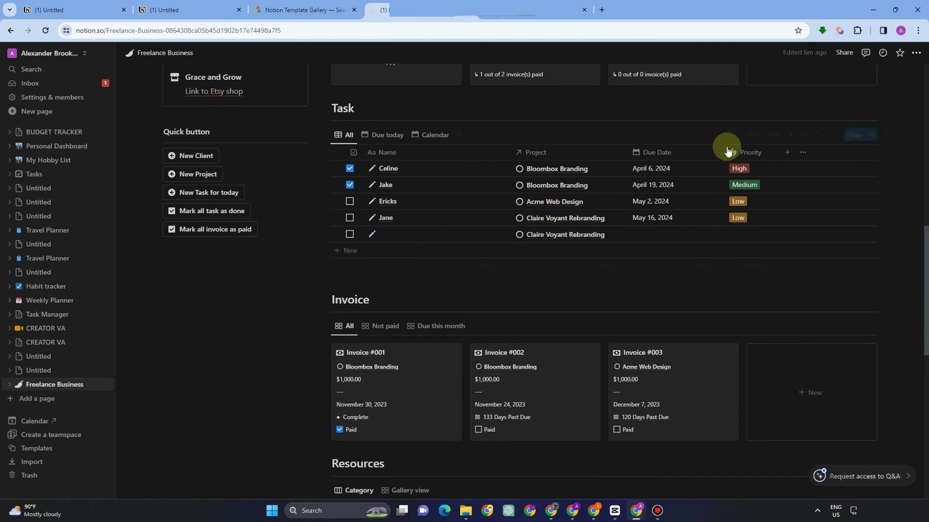
click(655, 169)
Set due dates: first task May 3, second April 28, fourth June 1, 2024.
click(724, 301)
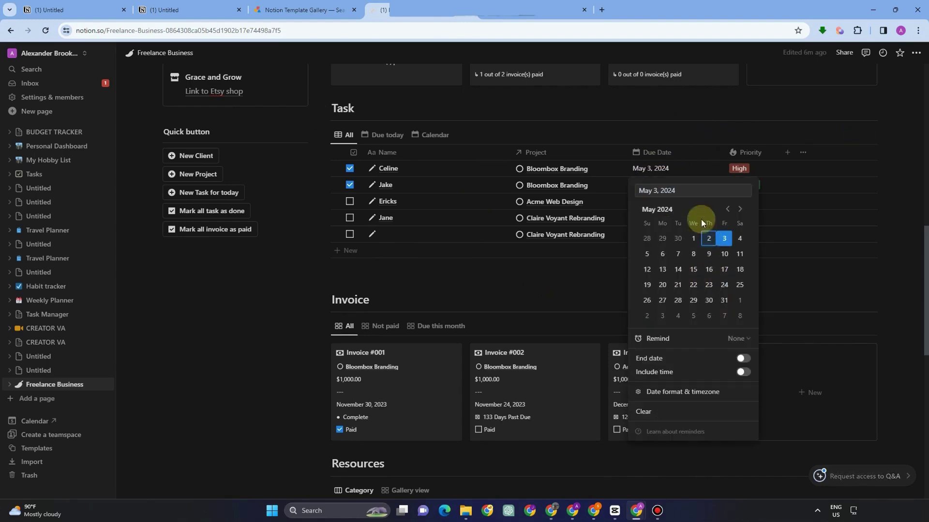
click(697, 172)
click(680, 184)
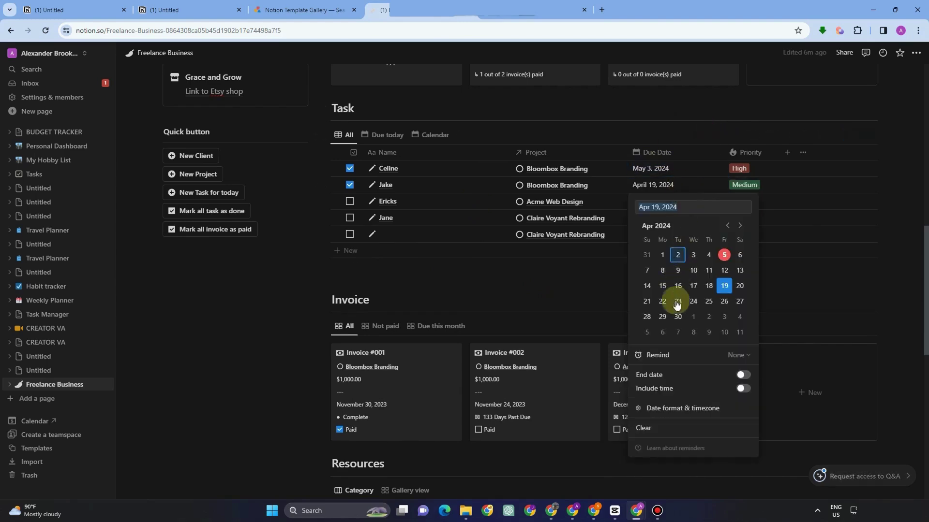
click(647, 317)
click(690, 120)
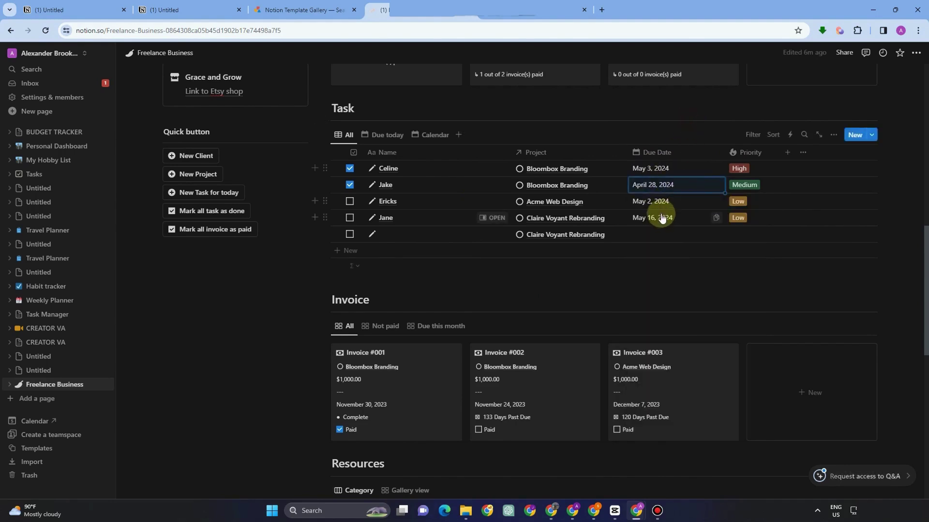
click(661, 218)
click(741, 346)
click(729, 82)
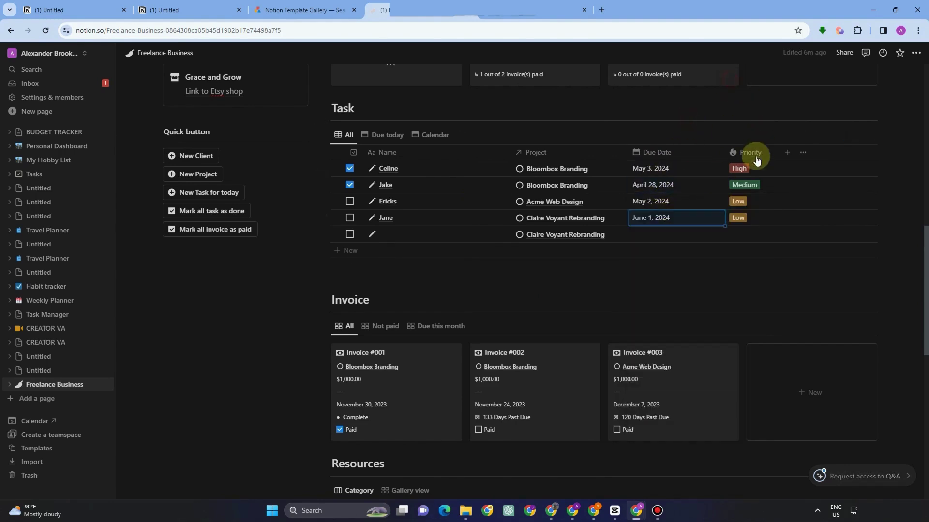
Change the first task's priority from High to Medium and the second's from Medium to High.
click(745, 169)
click(757, 212)
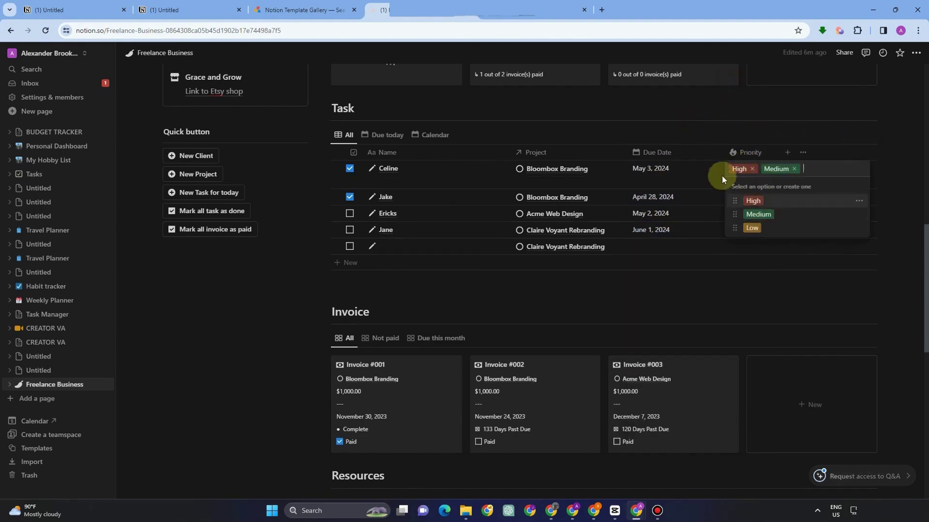
click(752, 169)
click(713, 127)
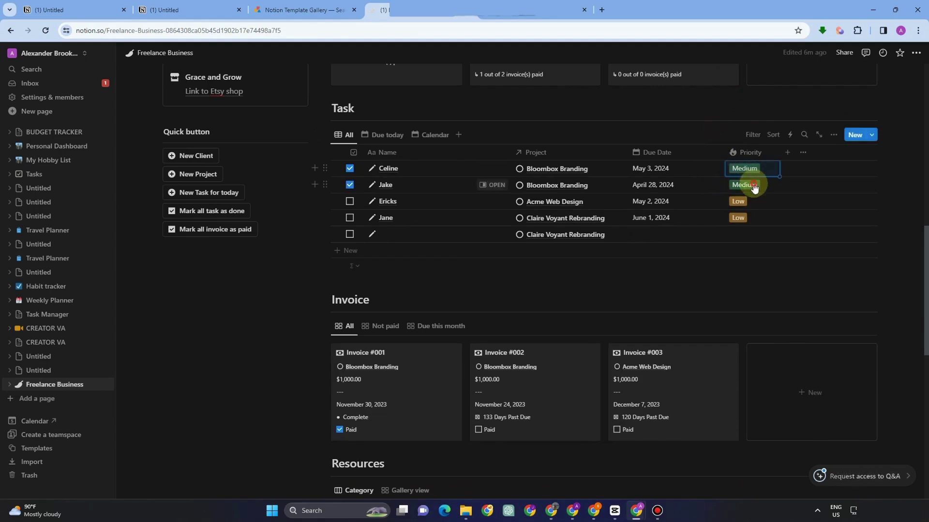
click(753, 185)
click(755, 219)
click(760, 187)
click(748, 120)
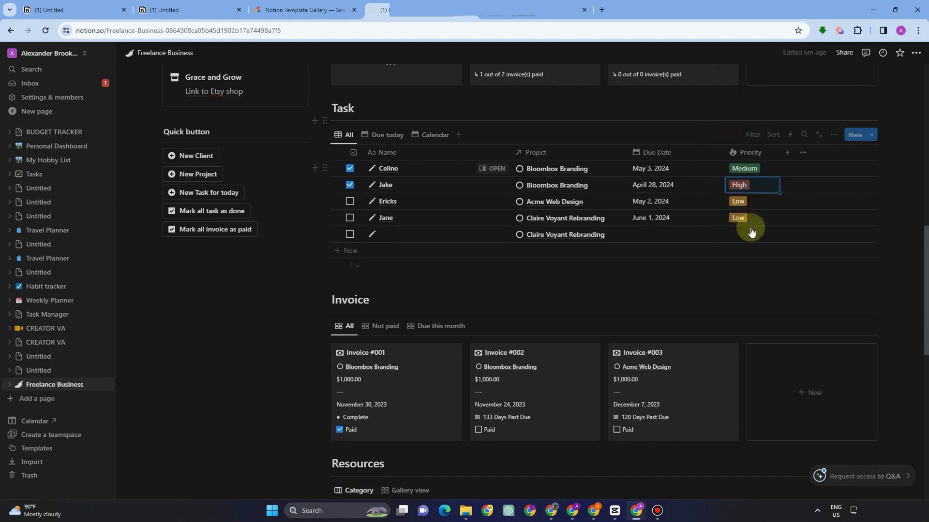
Change the fourth task's priority from Low to Medium and the third's from Low to High.
click(748, 218)
click(758, 264)
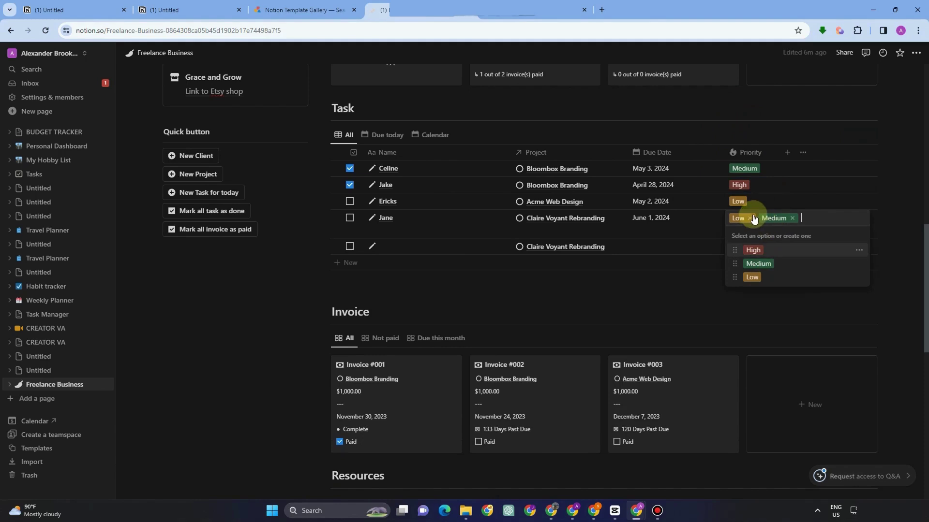
click(749, 218)
click(739, 201)
click(738, 201)
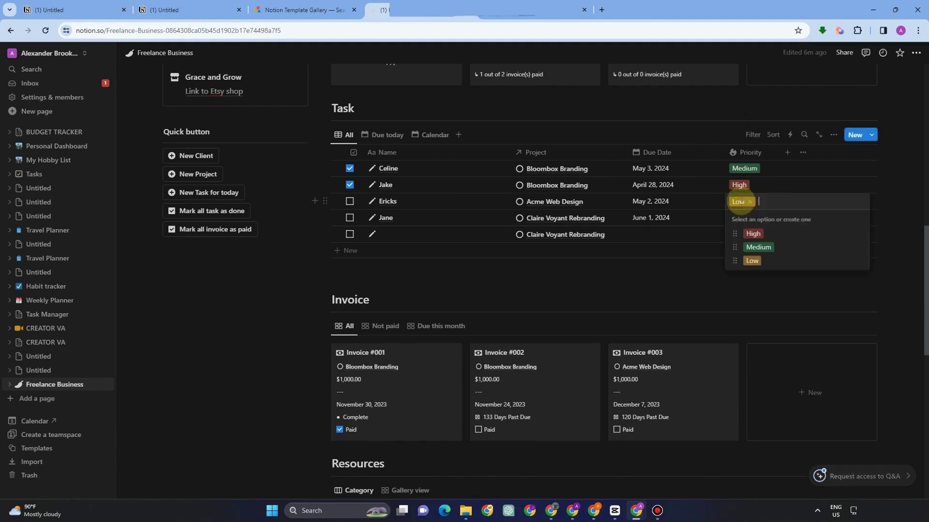
click(752, 233)
click(750, 202)
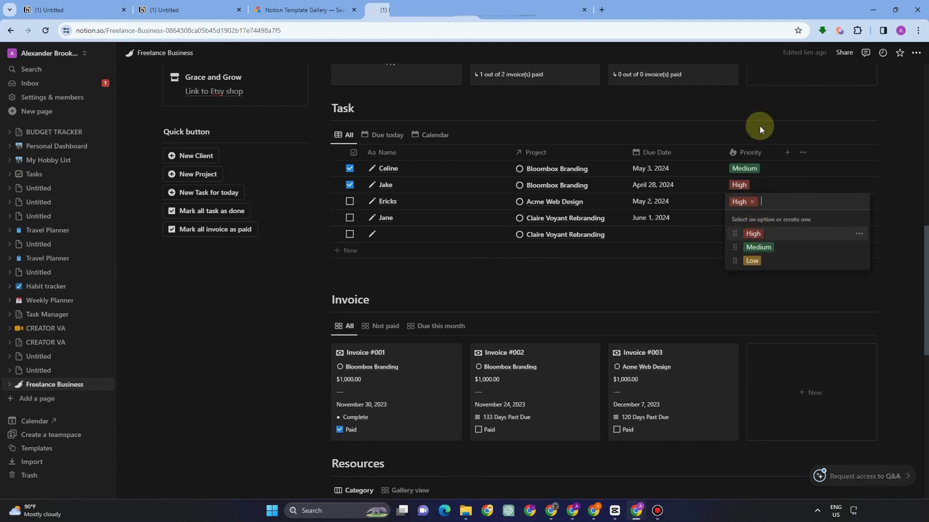
key(Escape)
click(788, 152)
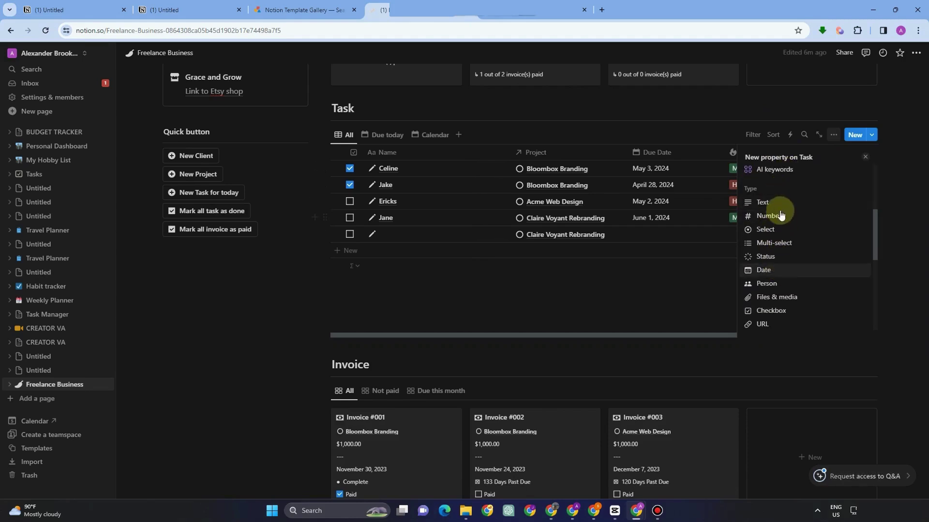
Add a Files & media property to the Task table.
scroll(781, 271, down, 1)
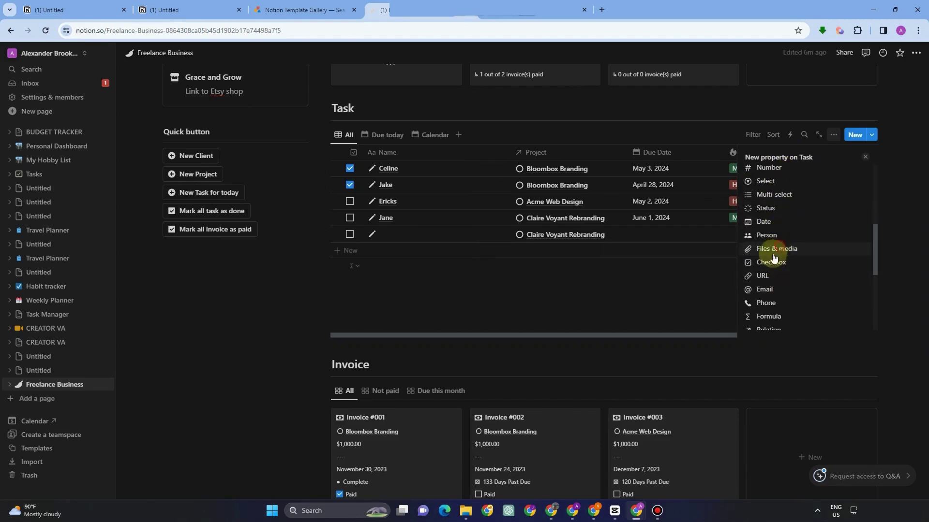
click(781, 250)
click(713, 96)
scroll(829, 159, up, 4)
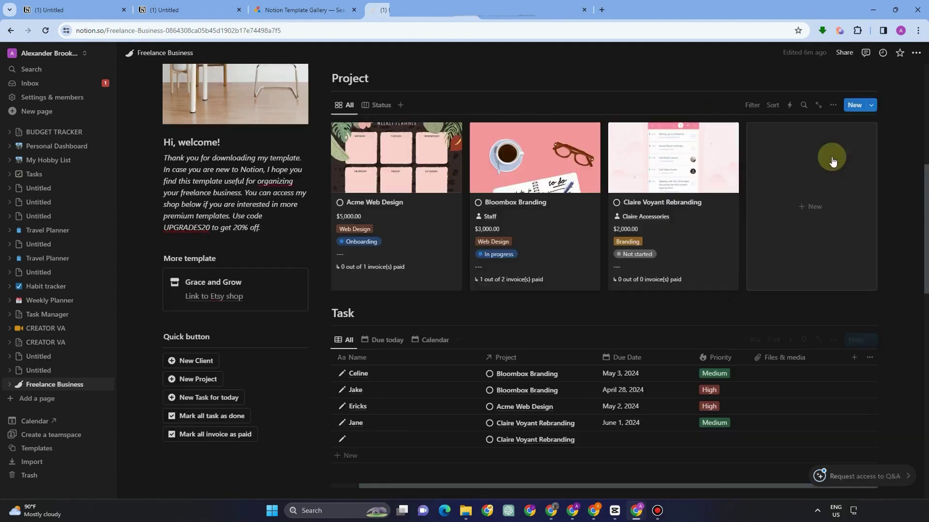
Add a Phone property column to the Task table.
click(854, 363)
scroll(773, 208, down, 3)
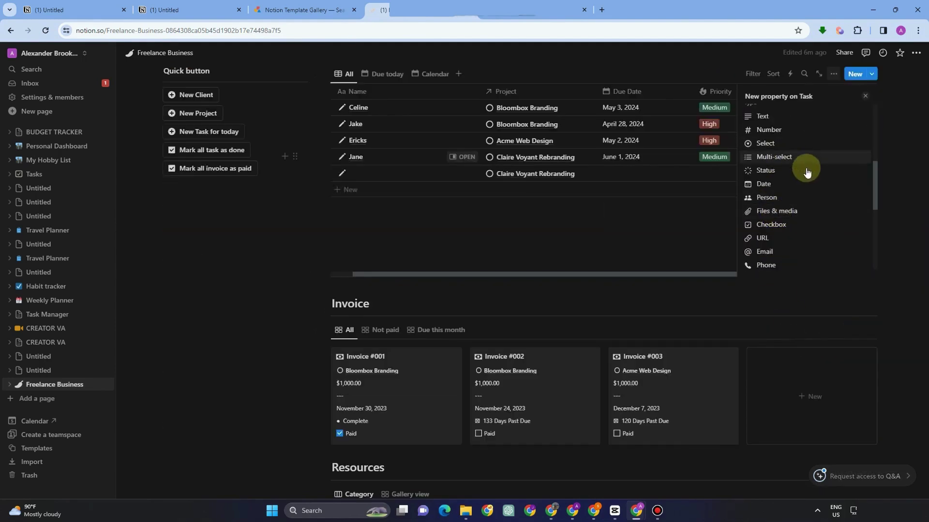
click(782, 269)
click(673, 208)
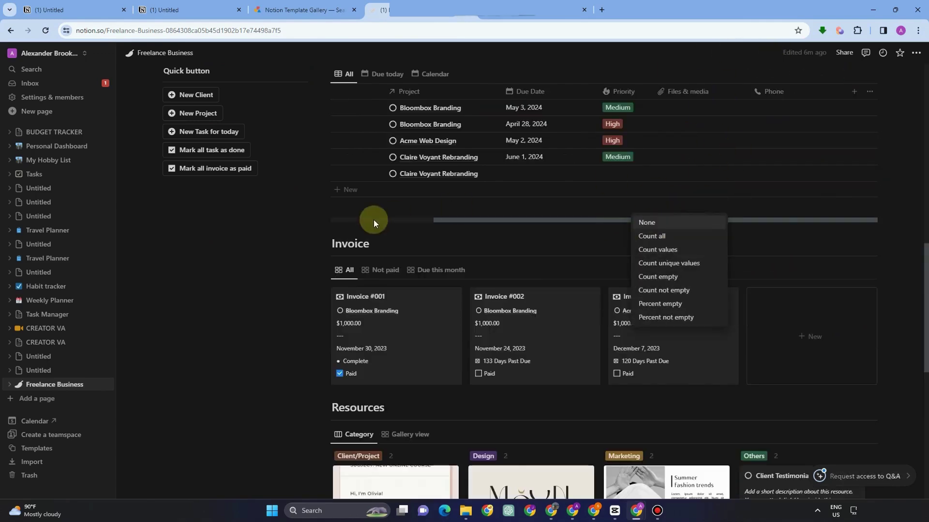
click(317, 233)
scroll(677, 232, up, 5)
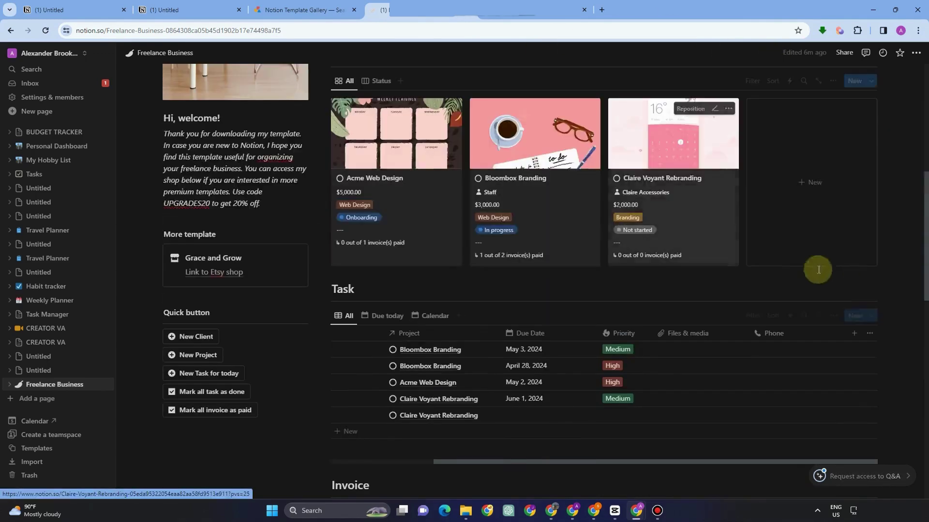
scroll(522, 183, up, 5)
scroll(645, 239, down, 10)
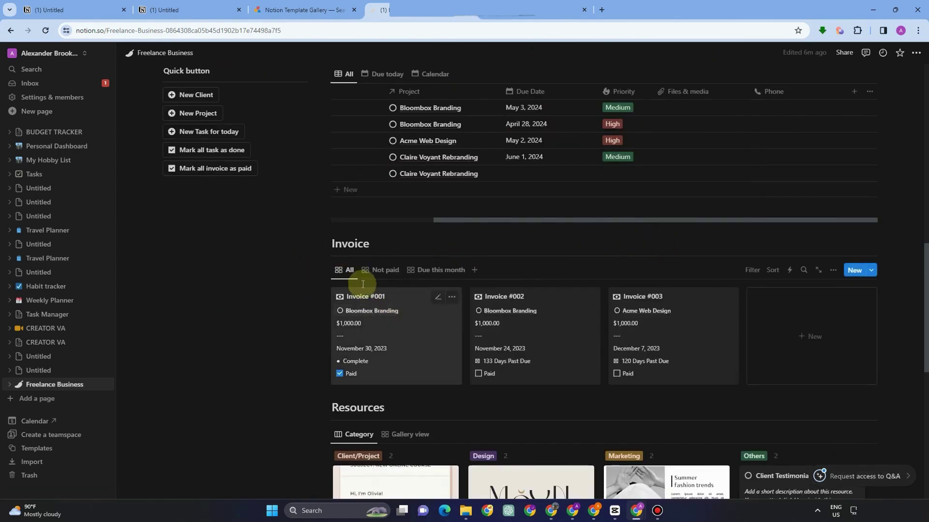
Delete the 'Invoice #001' title, leaving the invoice untitled.
click(435, 300)
click(436, 300)
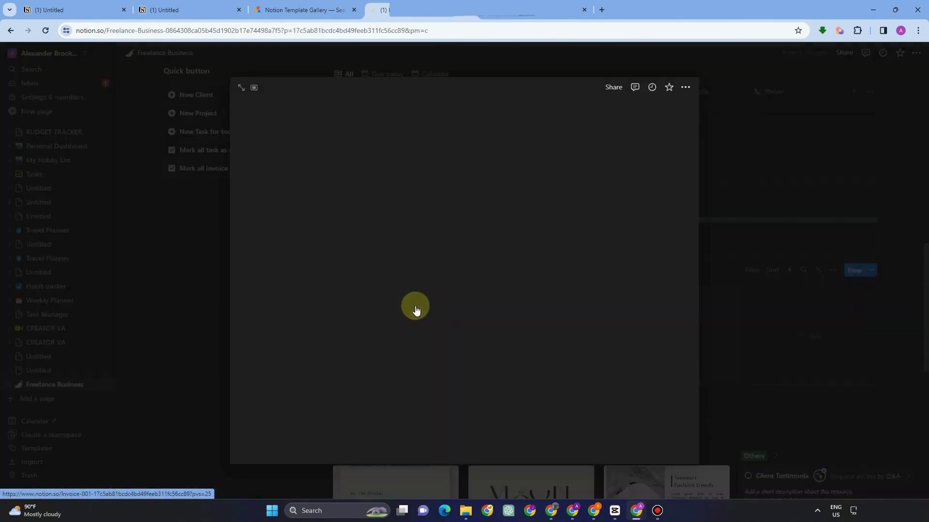
drag(410, 220, 191, 214)
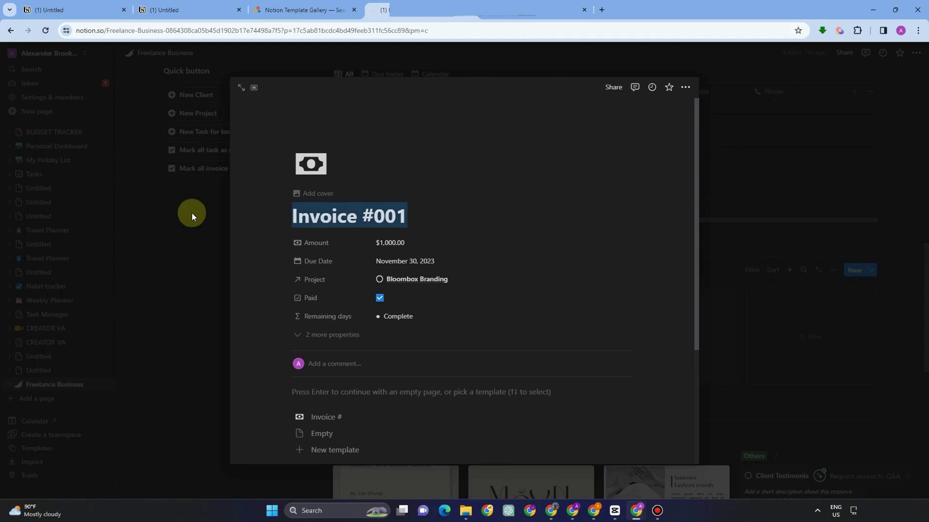
key(BackSpace)
click(437, 219)
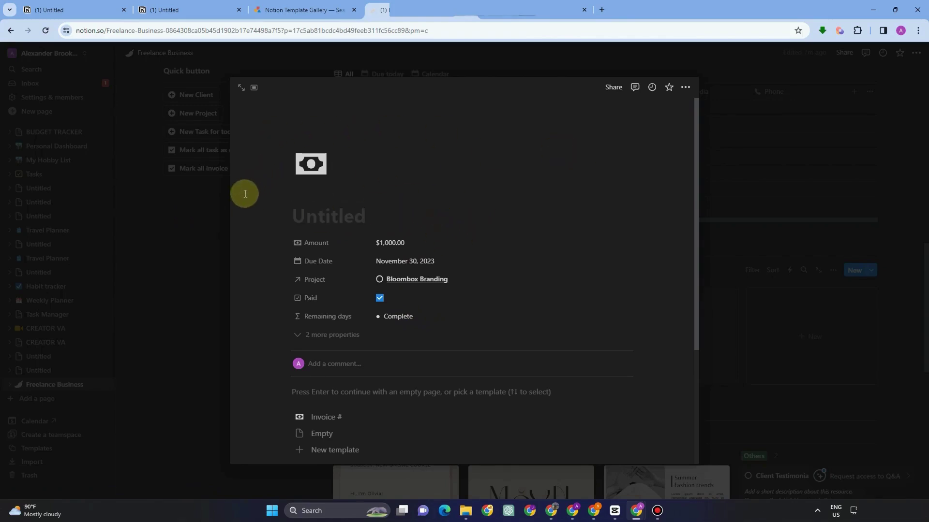
click(198, 222)
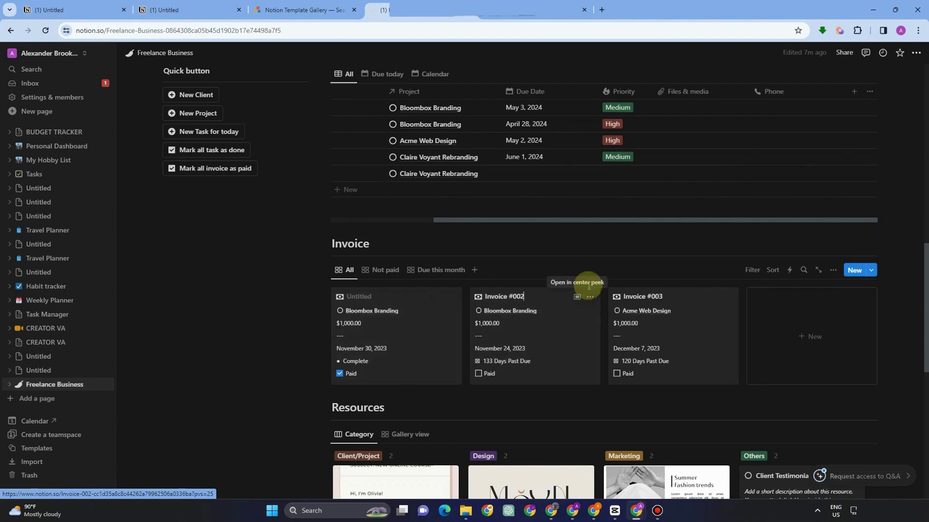
Reorder the invoice properties to Due Date, Remaining days, Project, Amount, Paid.
click(527, 305)
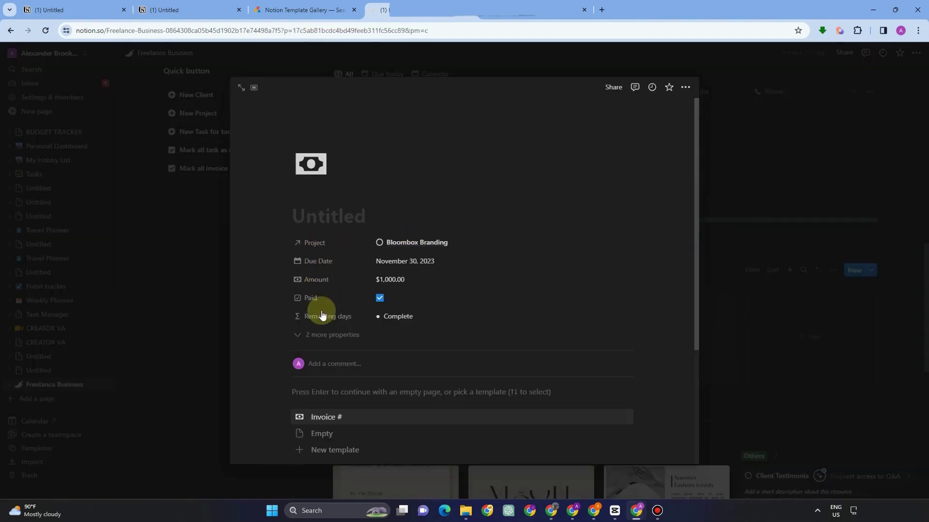
drag(322, 316, 321, 297)
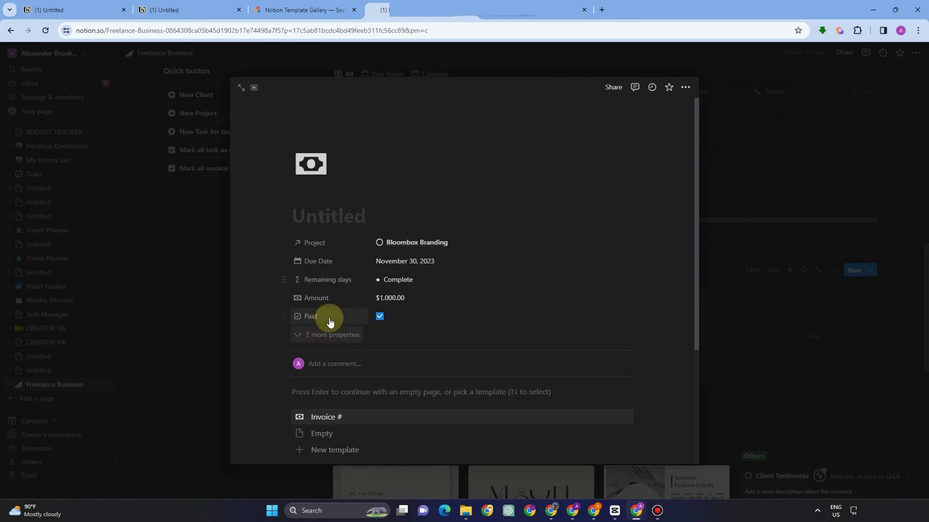
drag(317, 247, 398, 294)
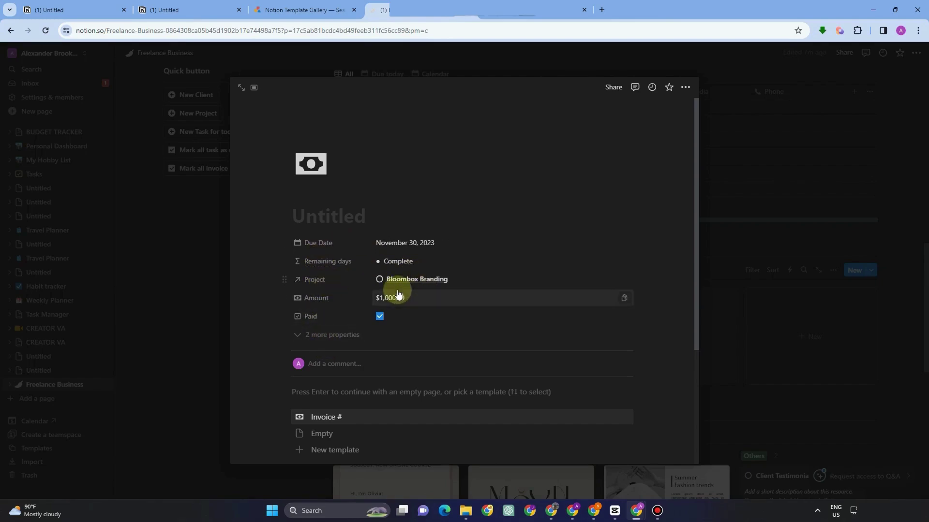
key(Escape)
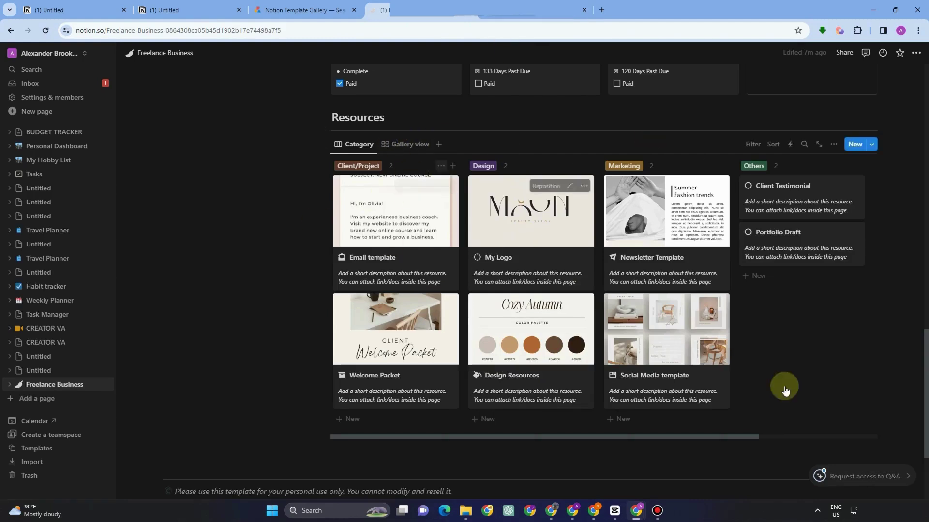
Delete the Resources gallery board from the page.
drag(463, 304, 362, 167)
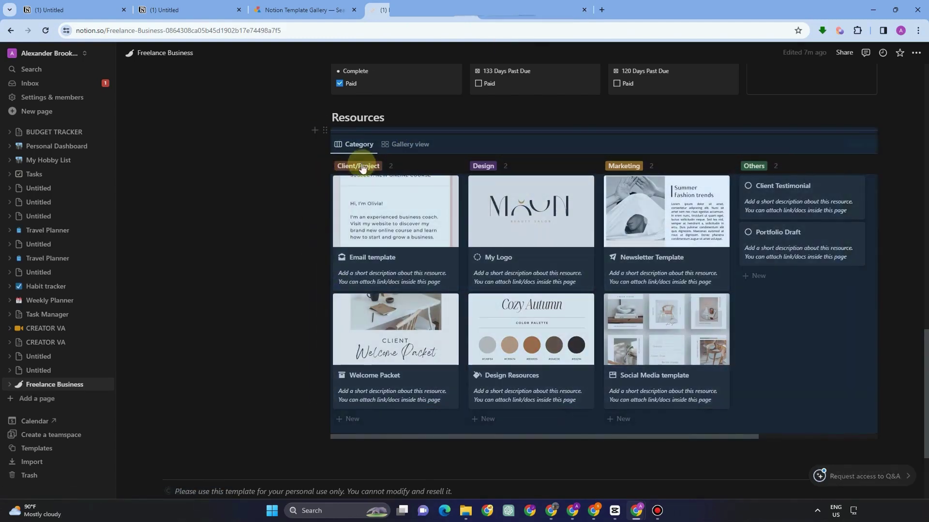
click(324, 145)
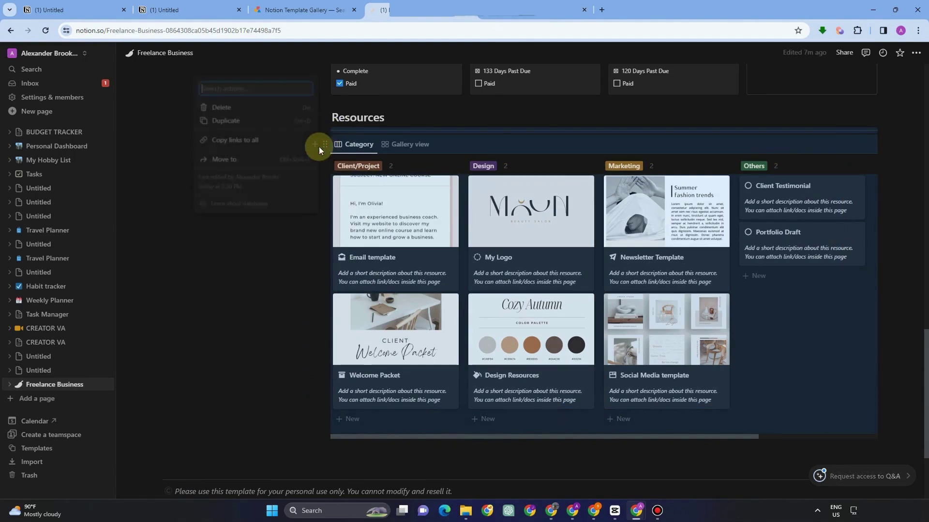
click(249, 110)
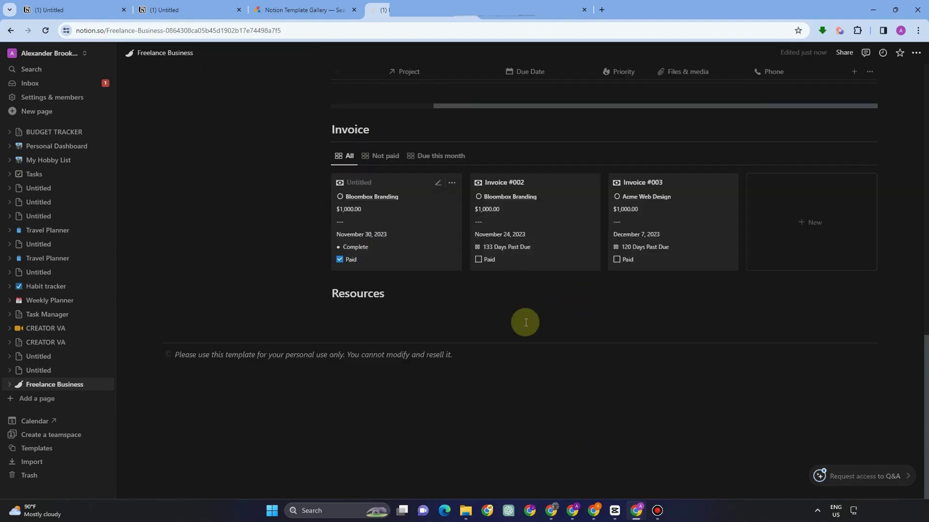
scroll(524, 324, up, 4)
scroll(232, 360, down, 4)
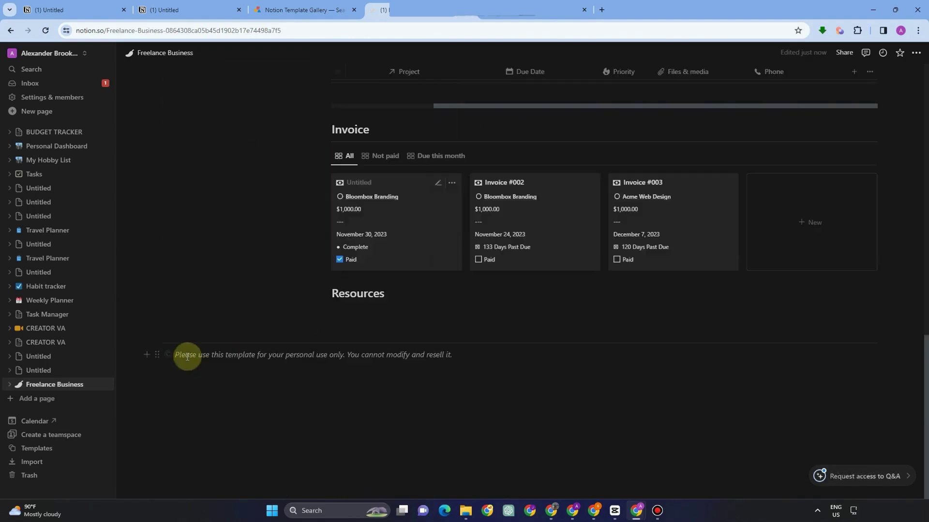
Delete the personal-use notice at the bottom of the page.
click(157, 358)
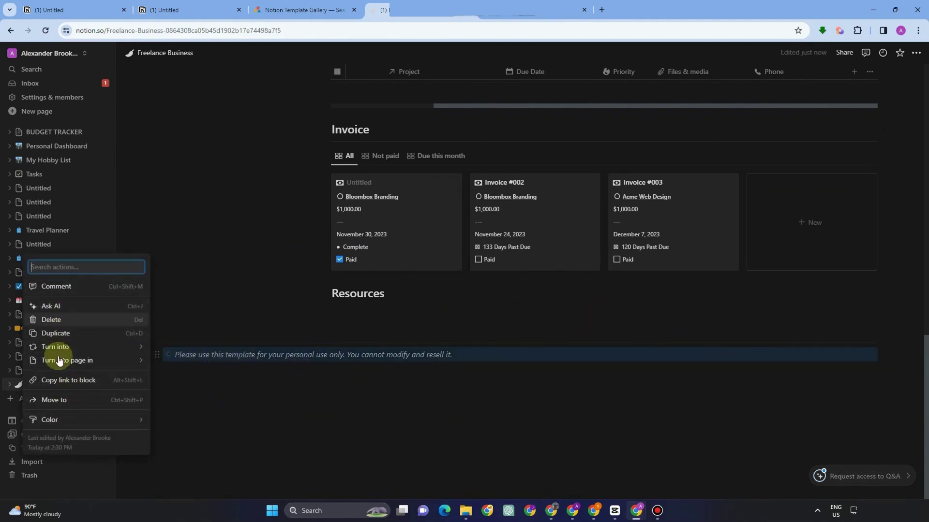
click(539, 420)
scroll(539, 421, up, 10)
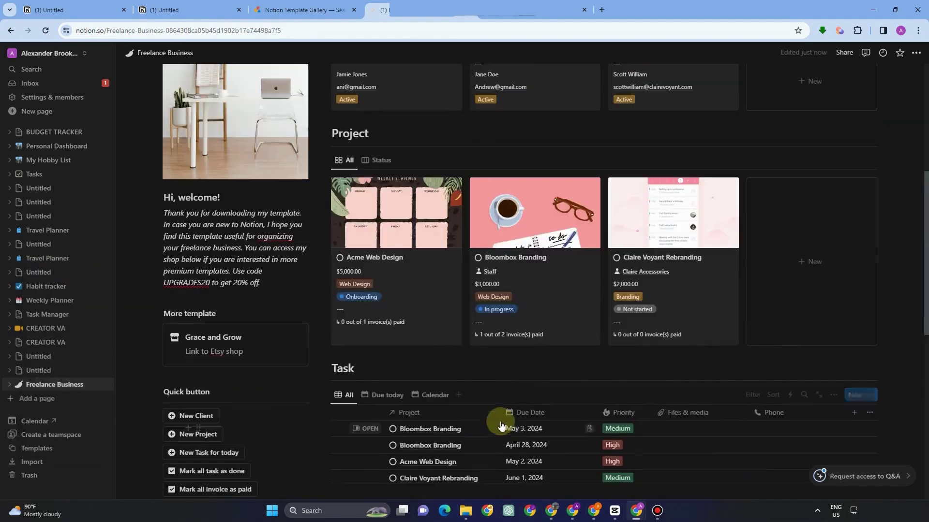
scroll(160, 467, down, 7)
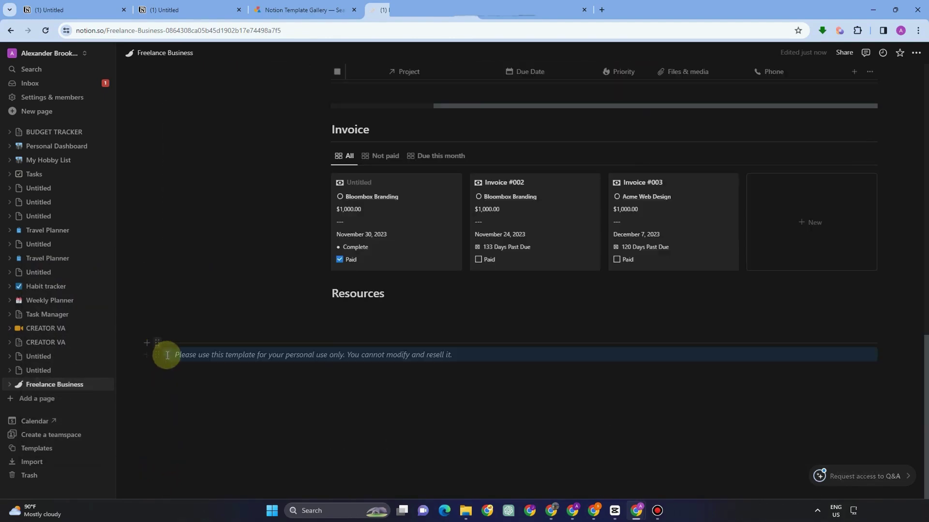
click(156, 353)
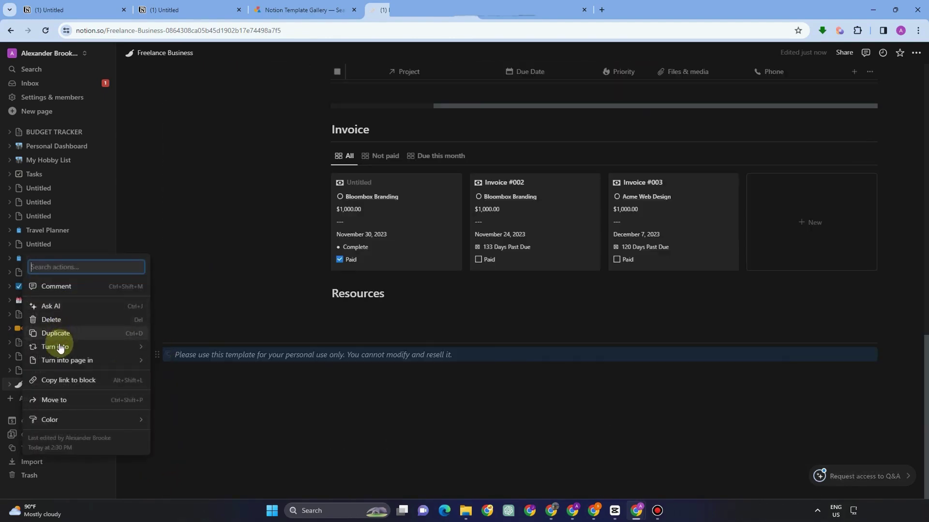
click(58, 320)
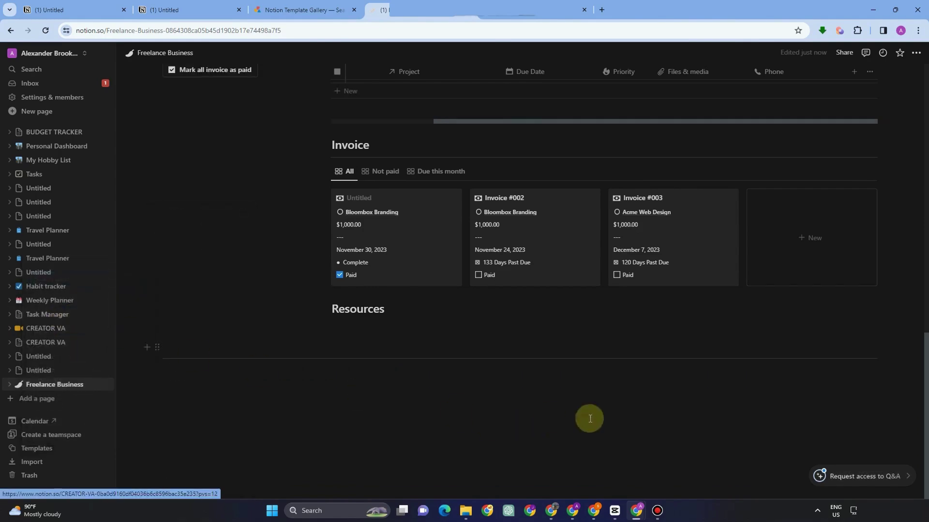
scroll(590, 420, up, 5)
Delete the welcome paragraph from 'In case' to 'off.', keeping 'Thank you for downloading my template.'.
scroll(590, 422, up, 6)
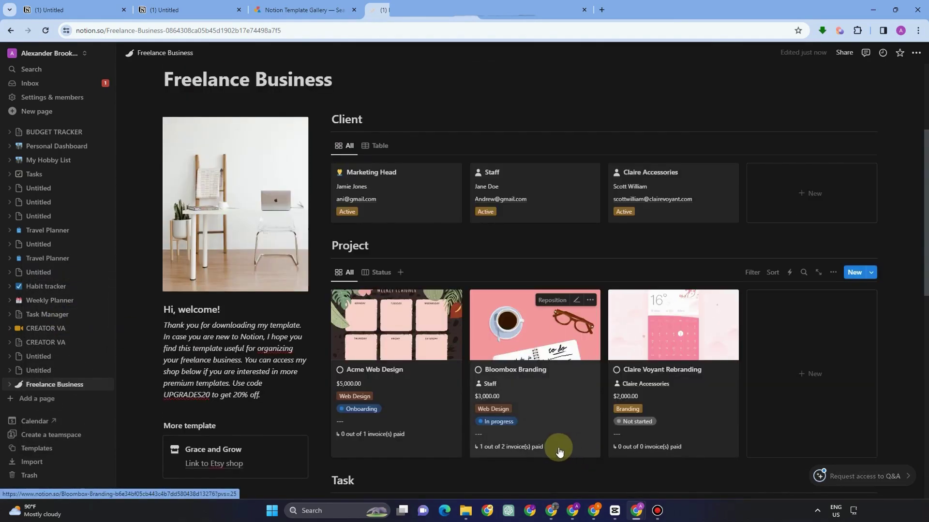
scroll(594, 449, down, 1)
scroll(626, 448, down, 2)
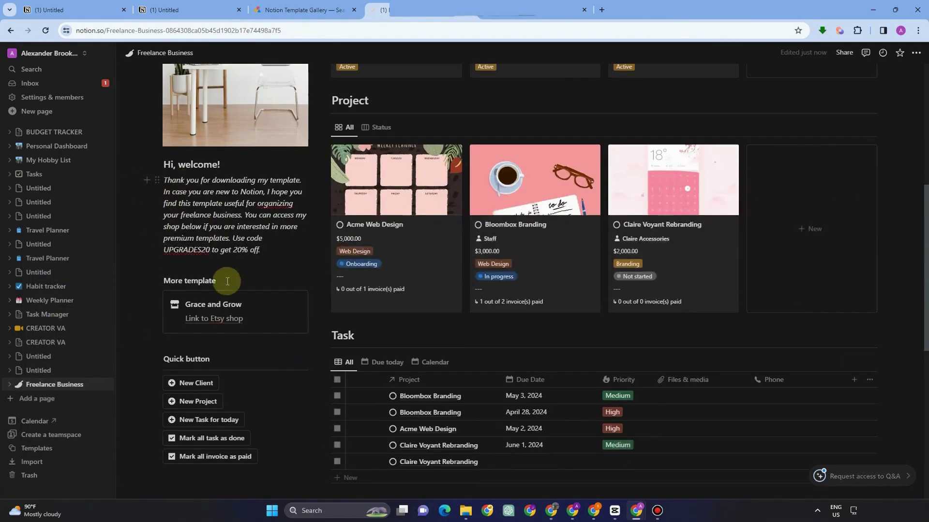
drag(259, 245, 152, 196)
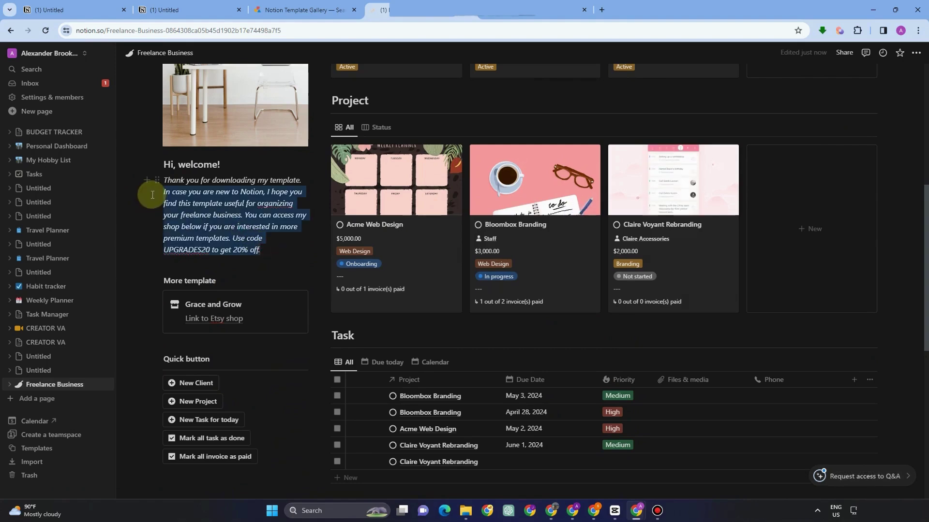
key(BackSpace)
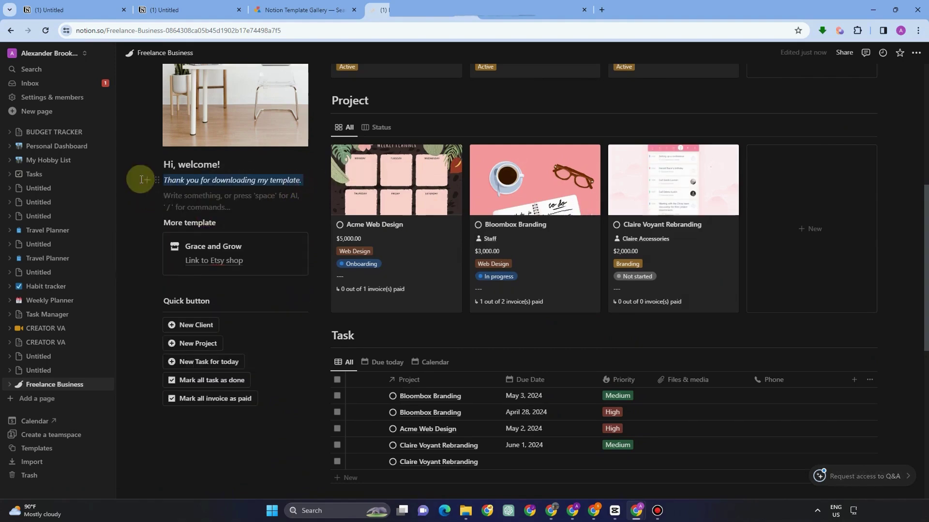
key(BackSpace)
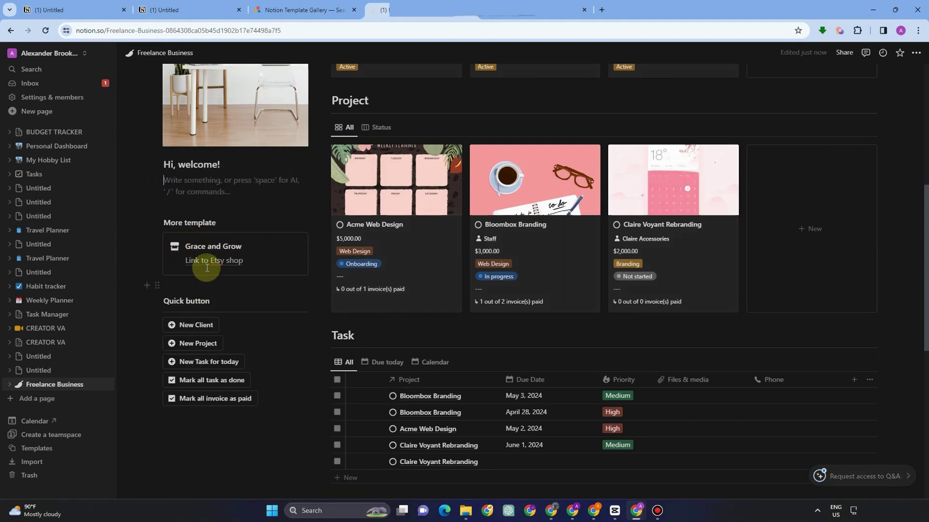
key(F5)
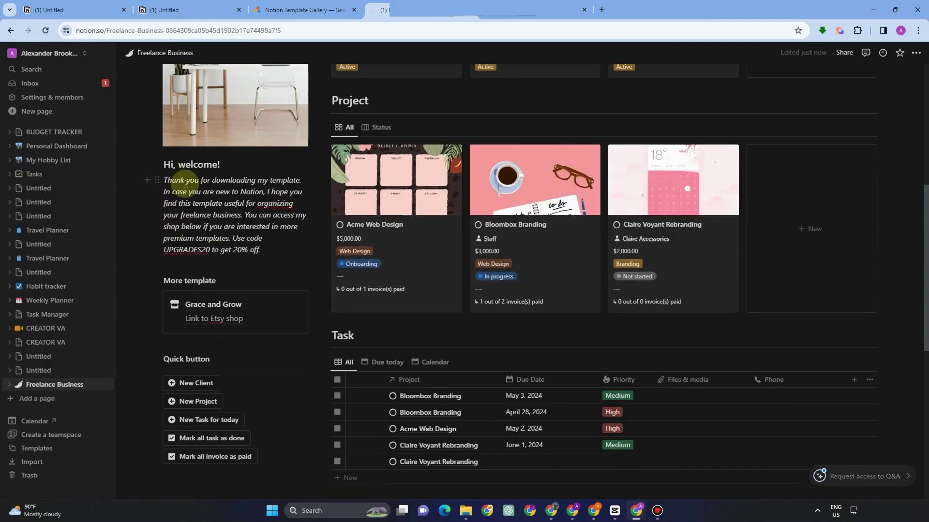
drag(266, 250, 150, 193)
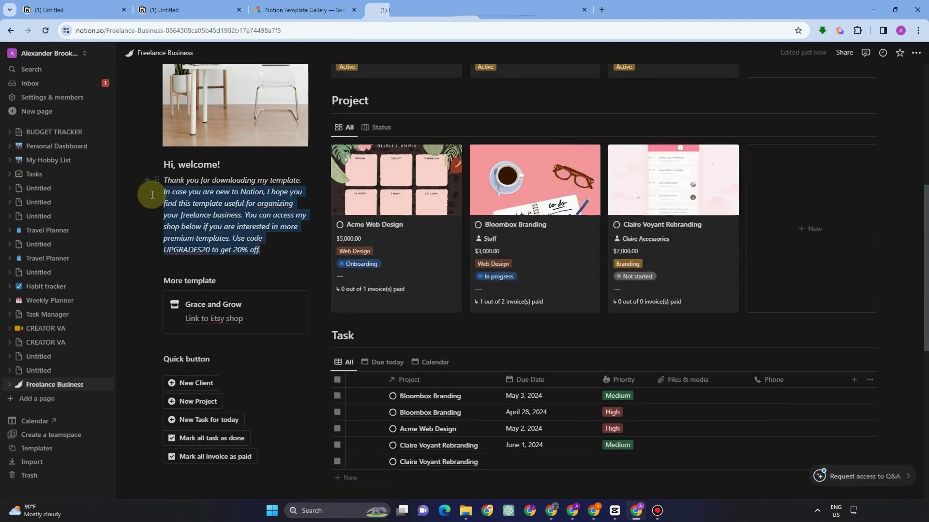
key(BackSpace)
click(222, 197)
drag(304, 187, 139, 182)
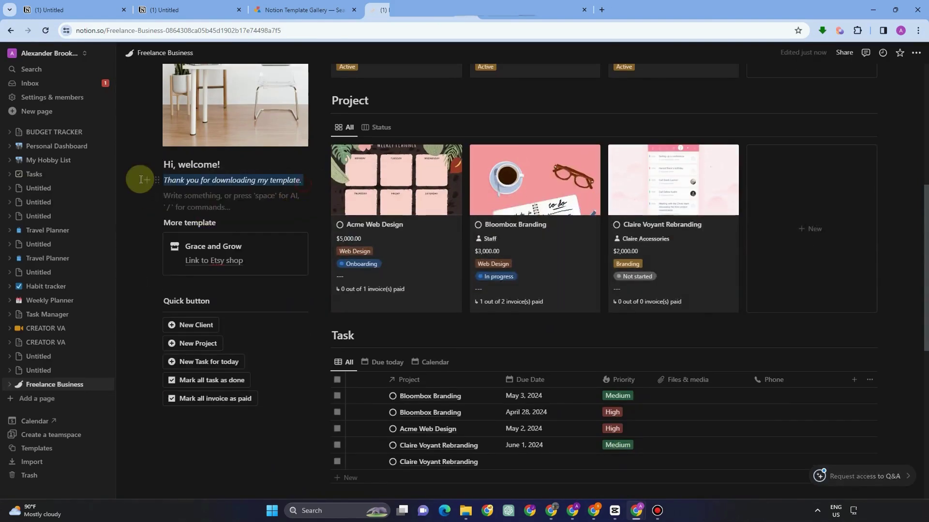